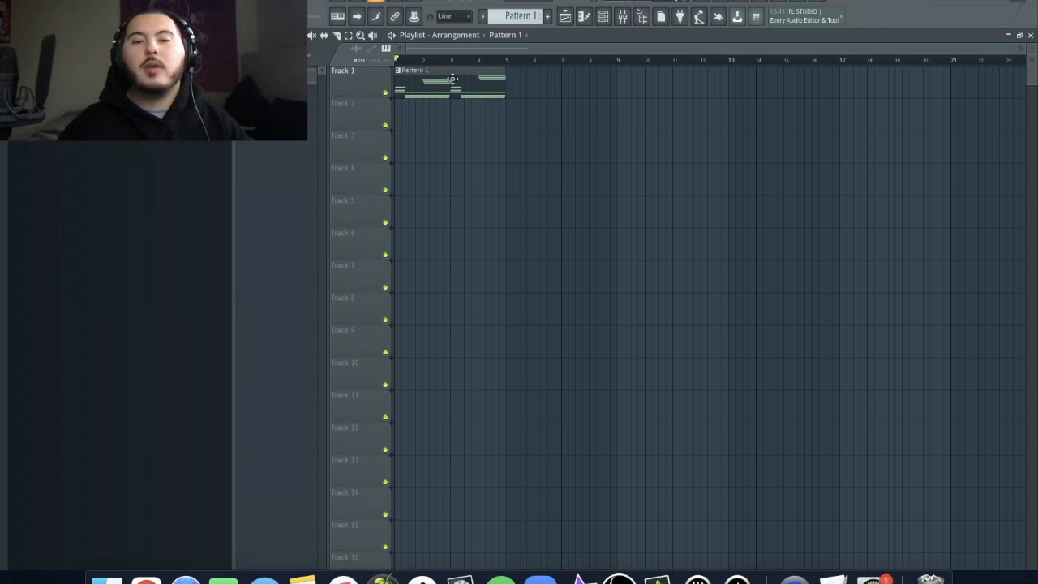
Step: Open Pattern 1's Rhodes chords in the piano roll and show the range above the chords
double_click(453, 79)
scroll(684, 267, "up", 2, "ctrl")
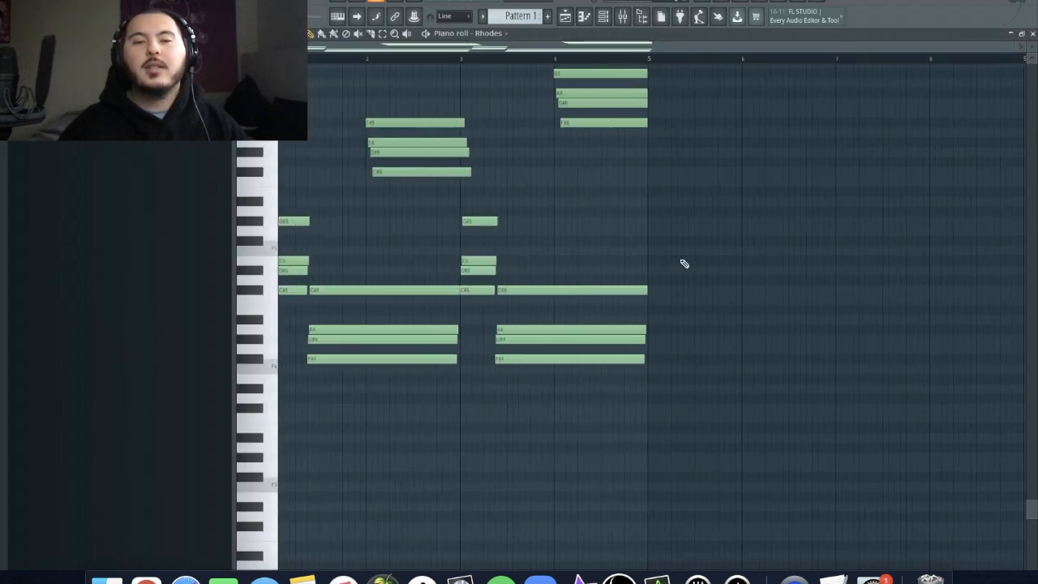
scroll(415, 280, "up", 3)
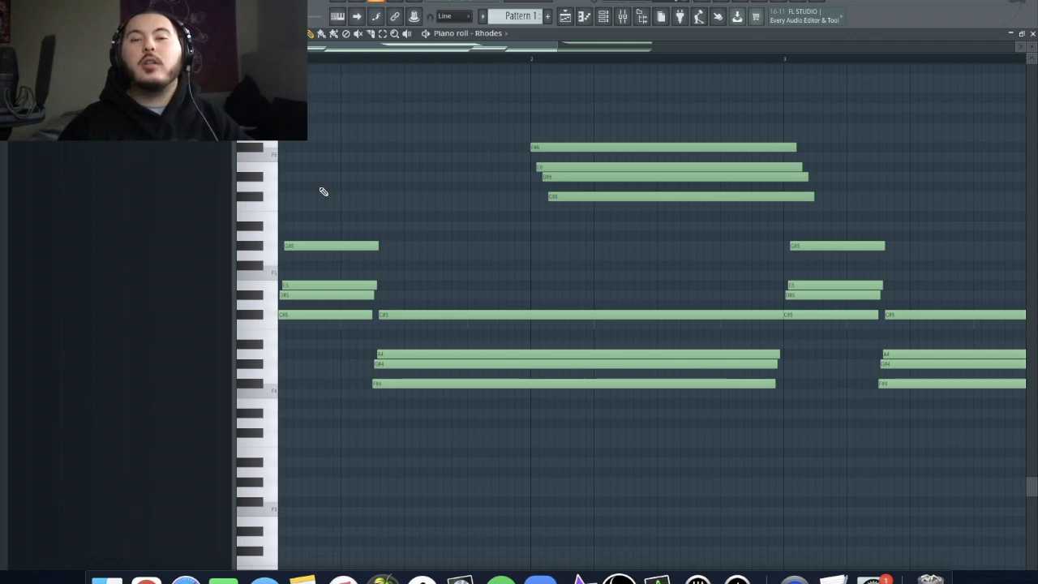
scroll(323, 192, "up", 6)
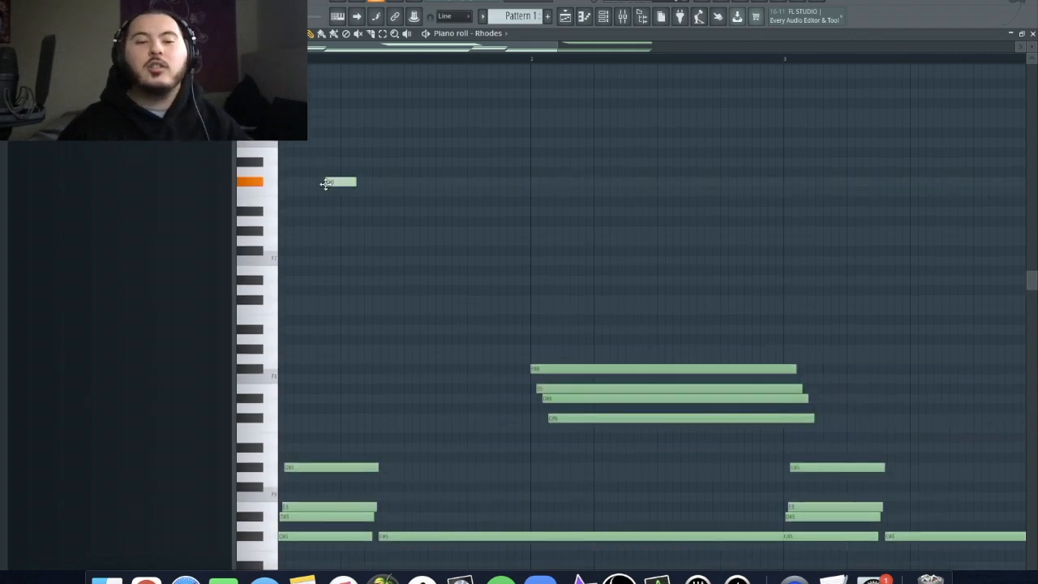
Step: Sketch a trial line of one-bar notes D8, C8, A#7 and C#8 above the Rhodes chords, and delete it
left_click(292, 171)
left_click_drag(318, 172, 528, 205)
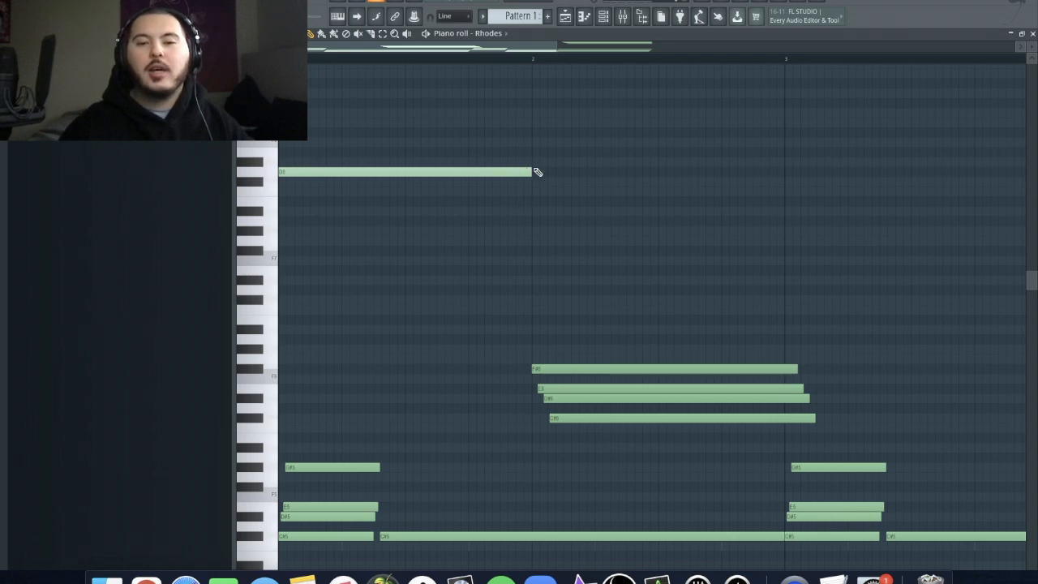
left_click(529, 193)
scroll(706, 187, "down", 2)
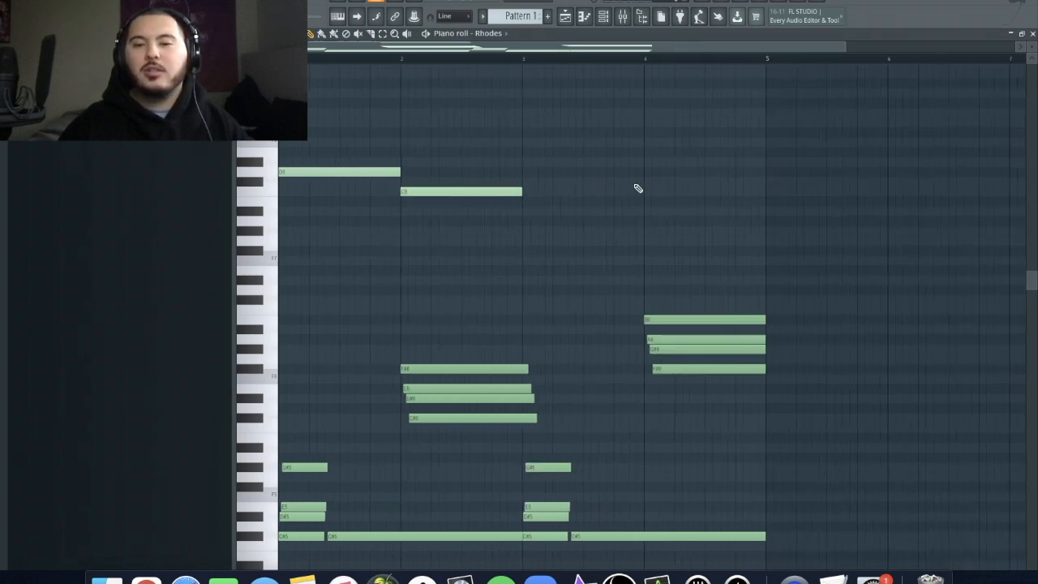
left_click(524, 211)
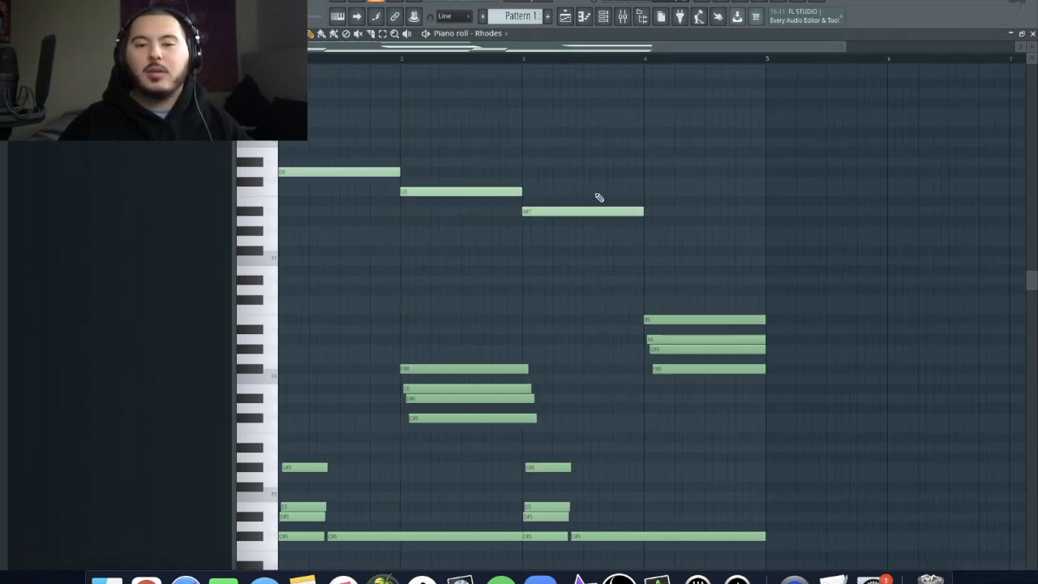
left_click(648, 182)
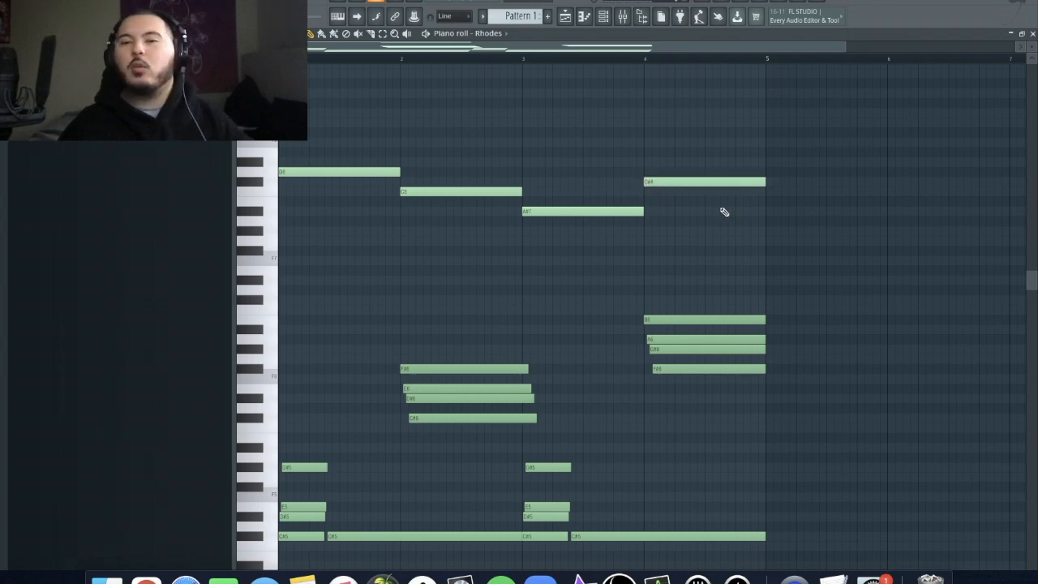
left_click_drag(782, 265, 277, 88)
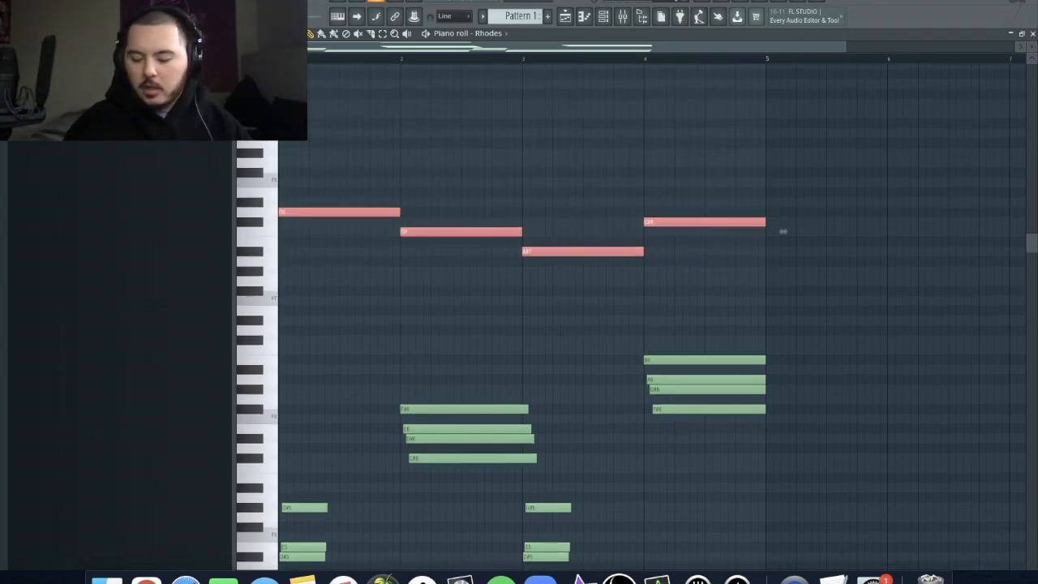
key("Delete")
scroll(308, 166, "down", 5)
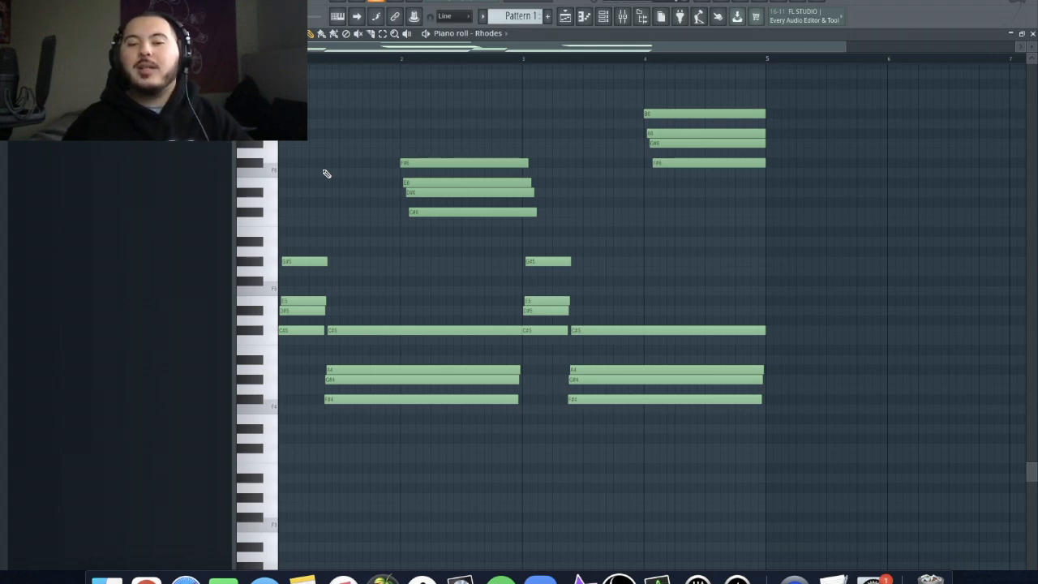
left_click(366, 84)
left_click_drag(391, 106, 403, 107)
left_click_drag(477, 120, 365, 88)
key("Delete")
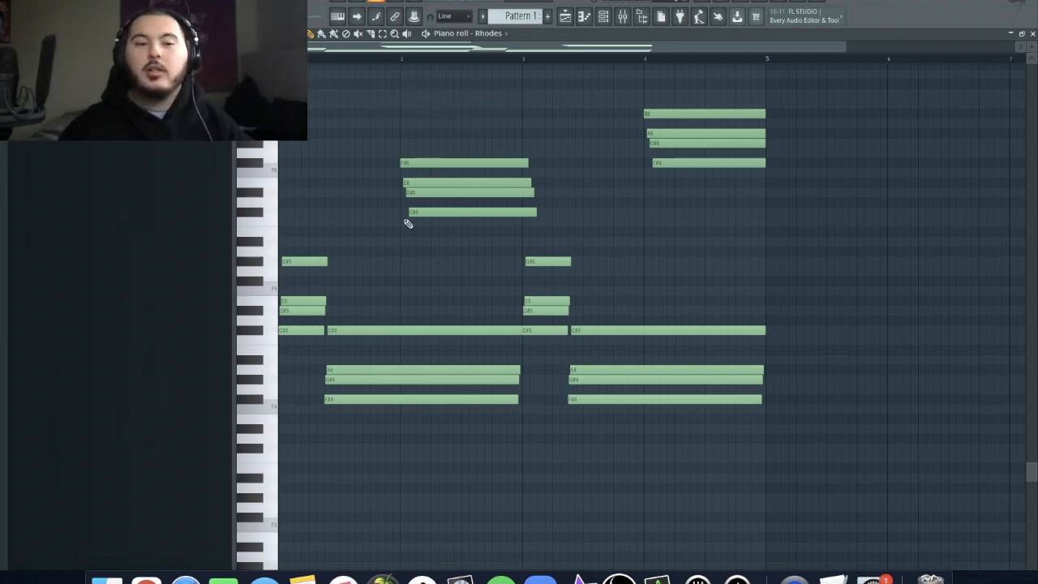
Step: Mark the first C#5 and F#4 as the root notes of the opening two Rhodes chords and play the pattern
scroll(297, 322, "up", 2)
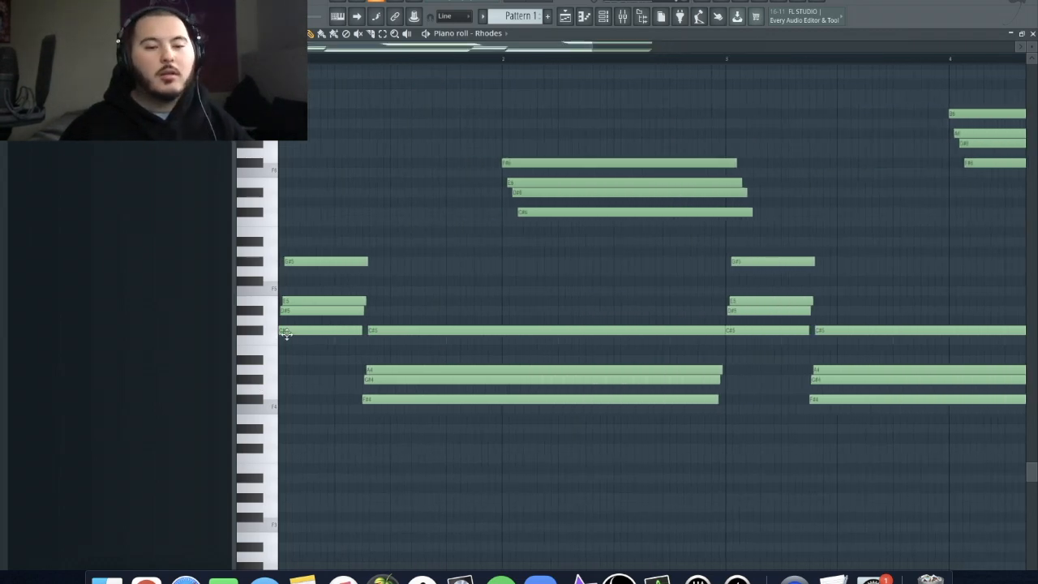
left_click(284, 331, "ctrl")
left_click(409, 401, "ctrl")
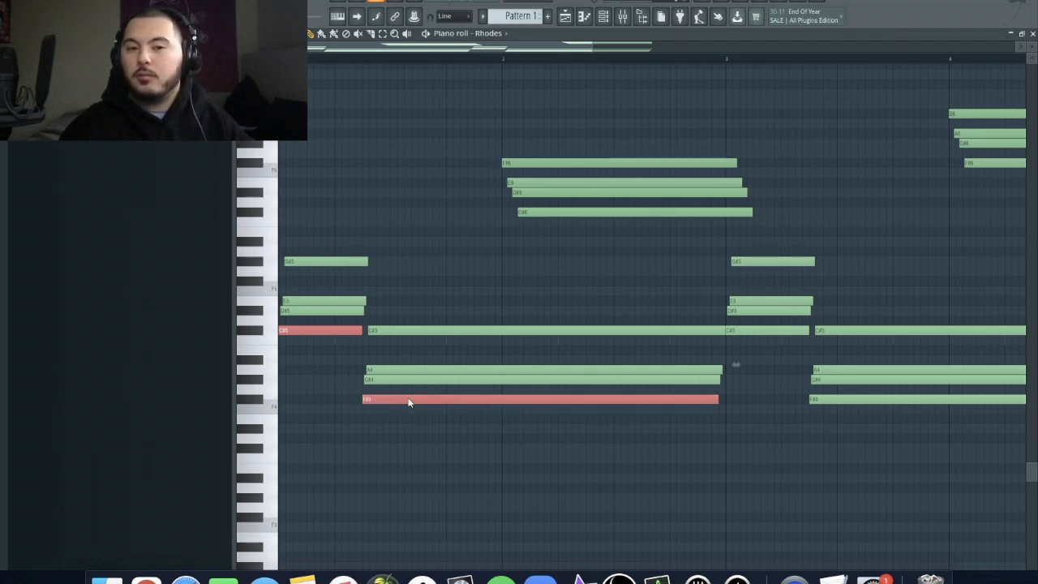
key("space")
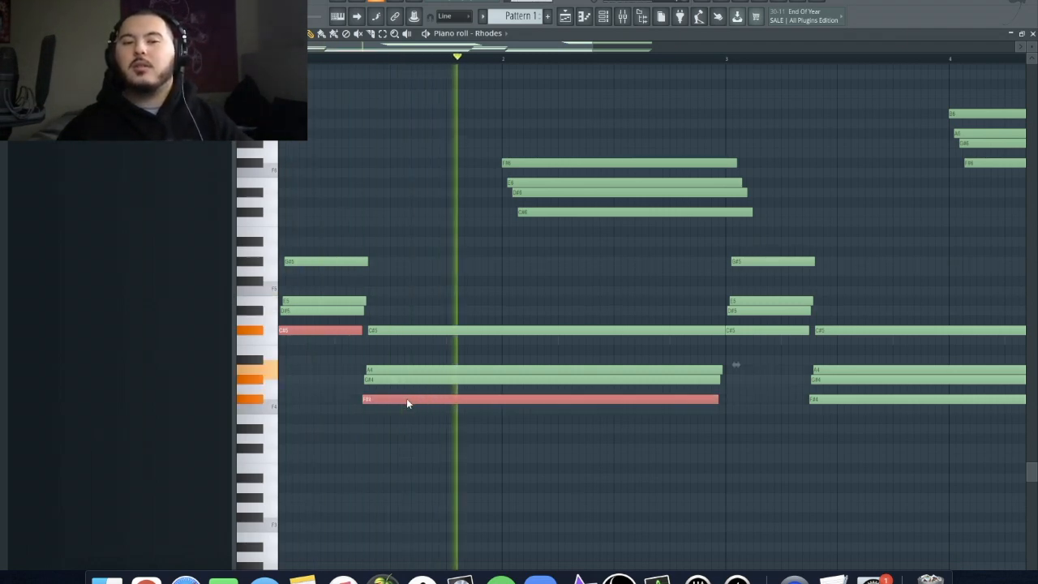
key("space")
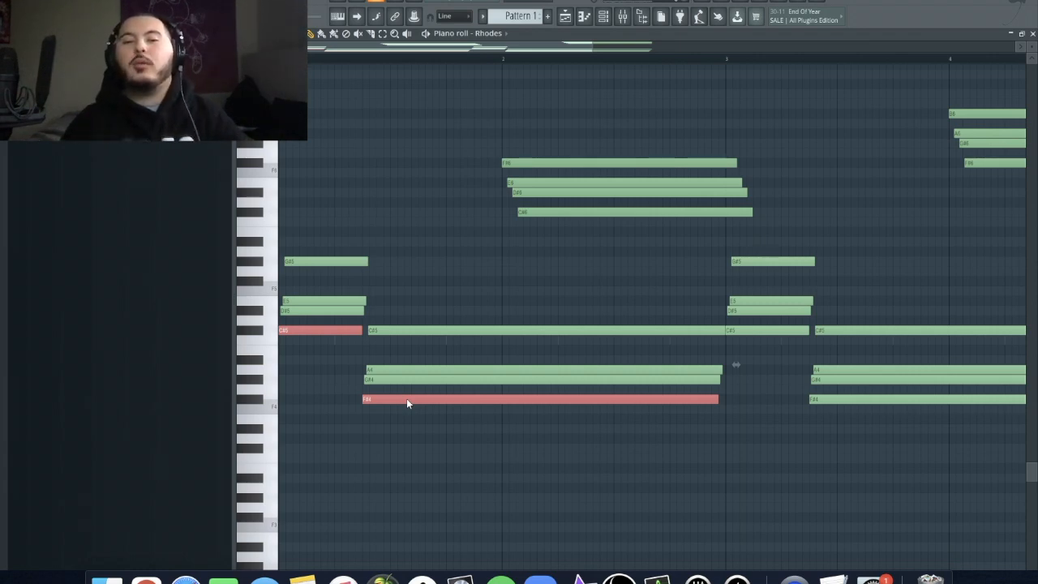
Step: Select the high Rhodes chords in bars 2 and 4 to examine them apart from the lower chords
scroll(347, 359, "down", 4)
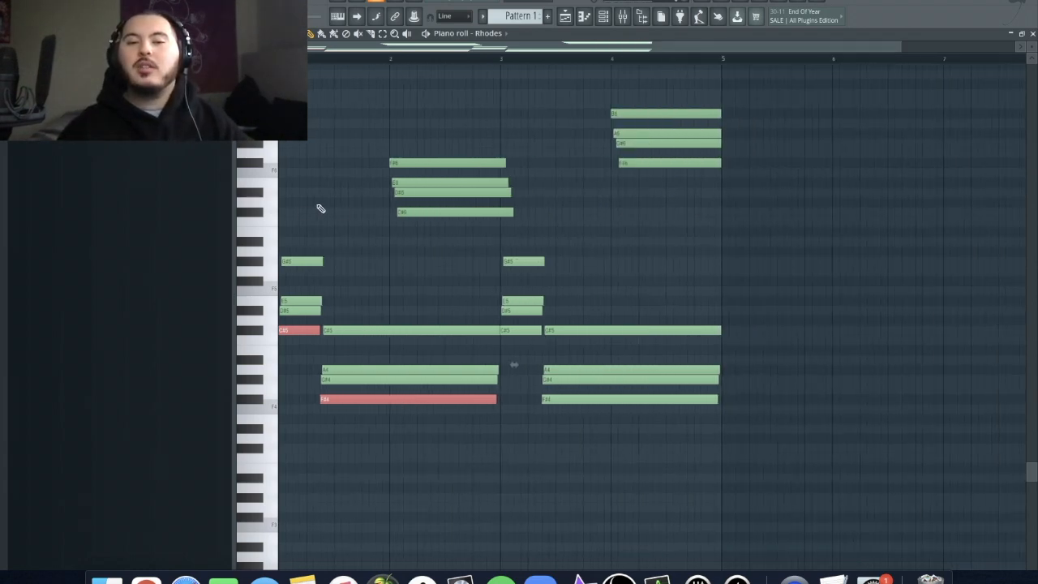
left_click_drag(255, 223, 256, 85)
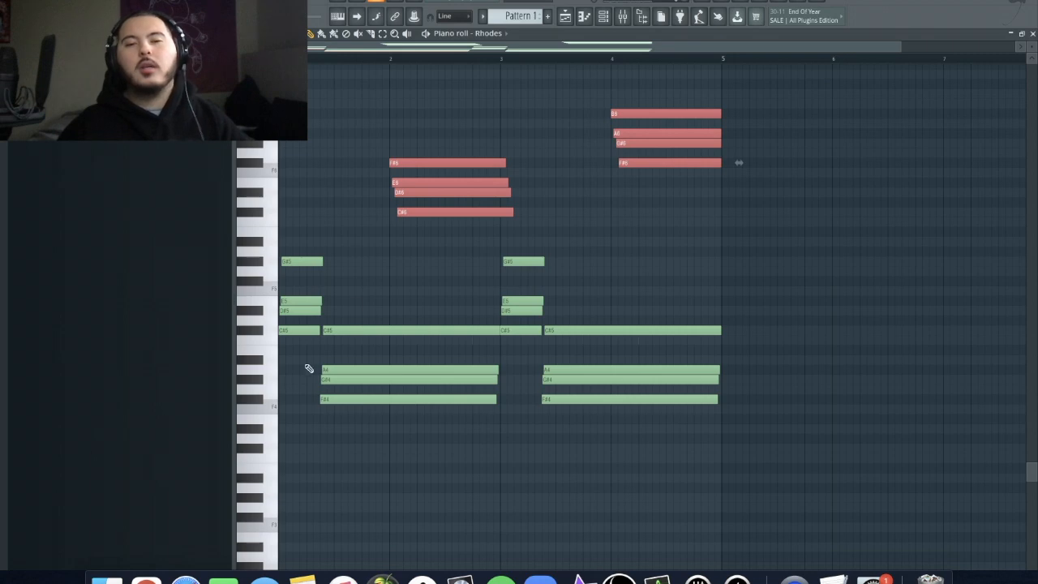
Step: Copy the Rhodes channel's notes into the Pad channel and play the pattern with both instruments
left_click(603, 16)
right_click(316, 69)
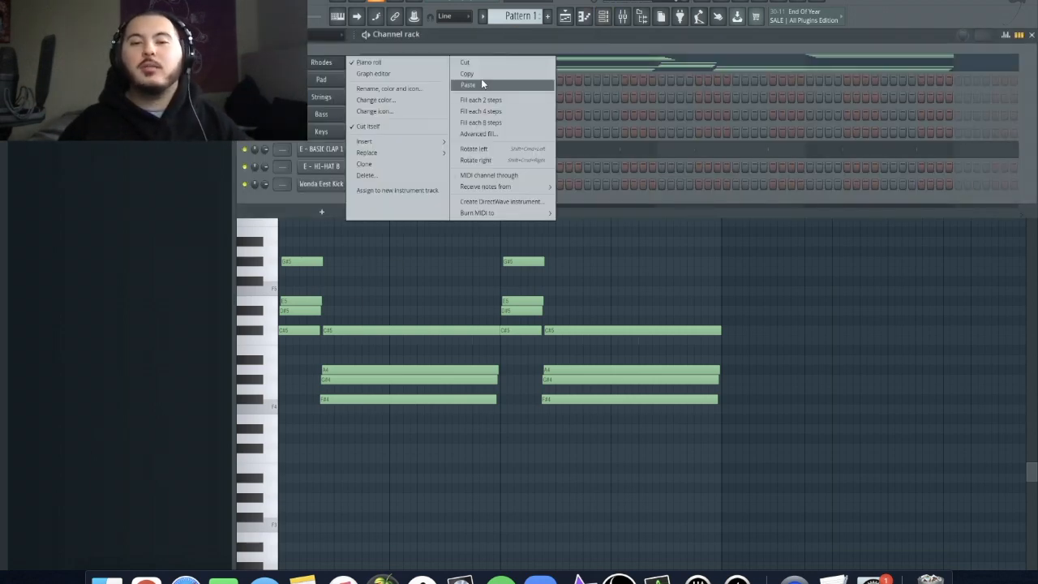
left_click(479, 79)
right_click(316, 80)
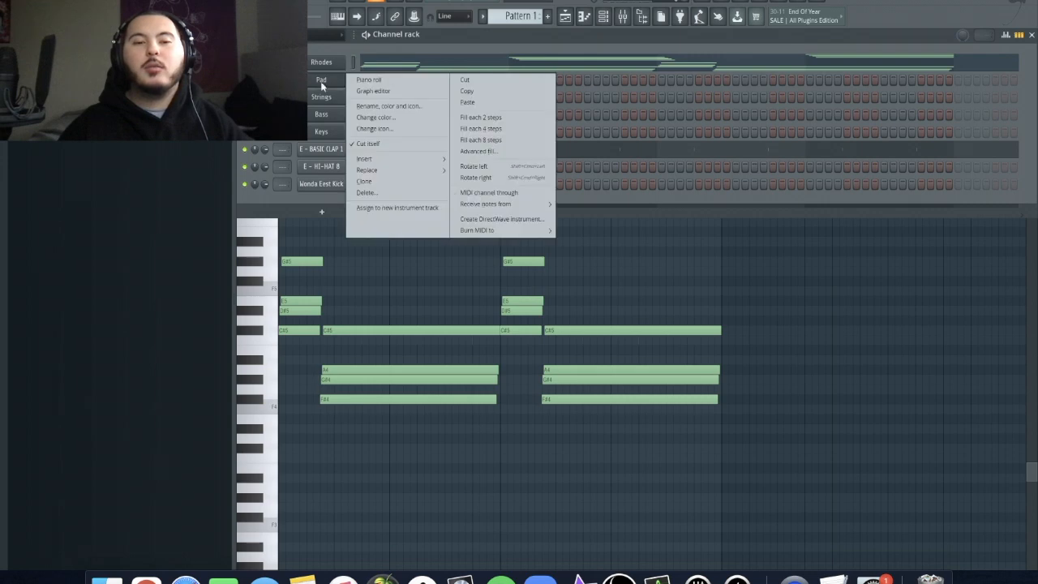
left_click(467, 104)
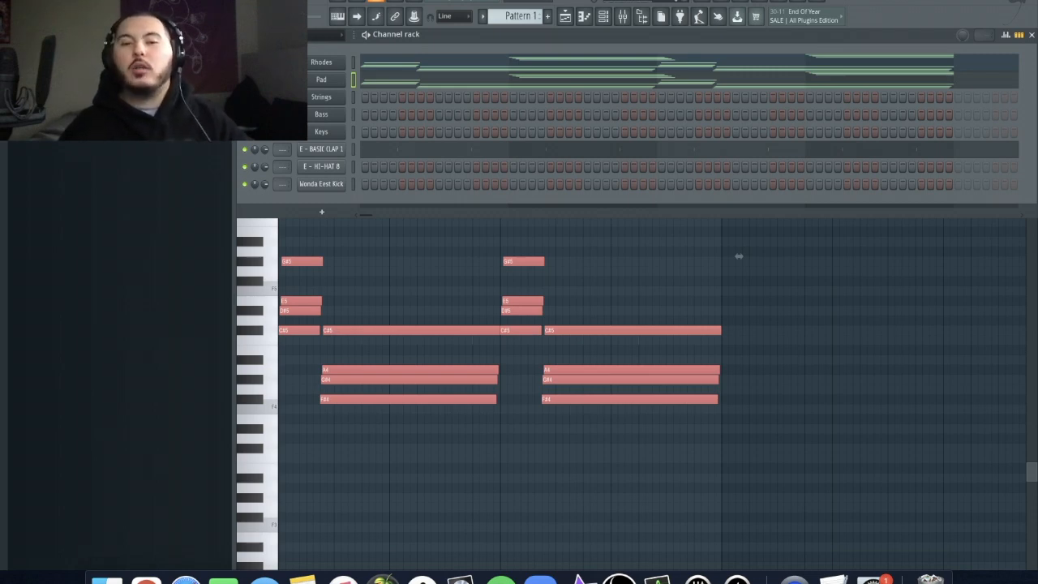
key("space")
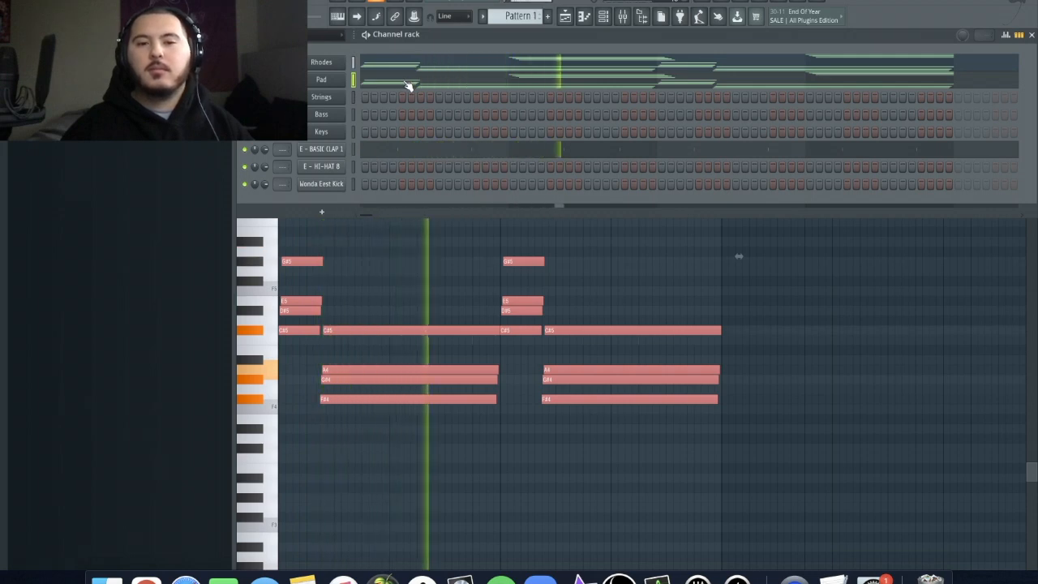
key("space")
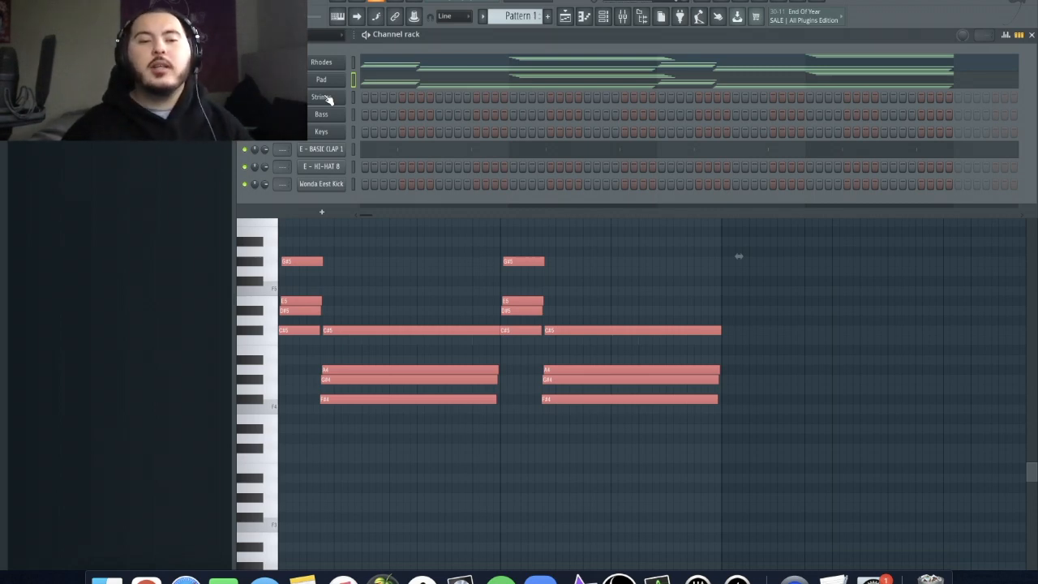
Step: Draw a G#5, C#5, E5 phrase in the Strings piano roll from bar 1, ending G#5 where C#5 begins
right_click(328, 98)
left_click(369, 98)
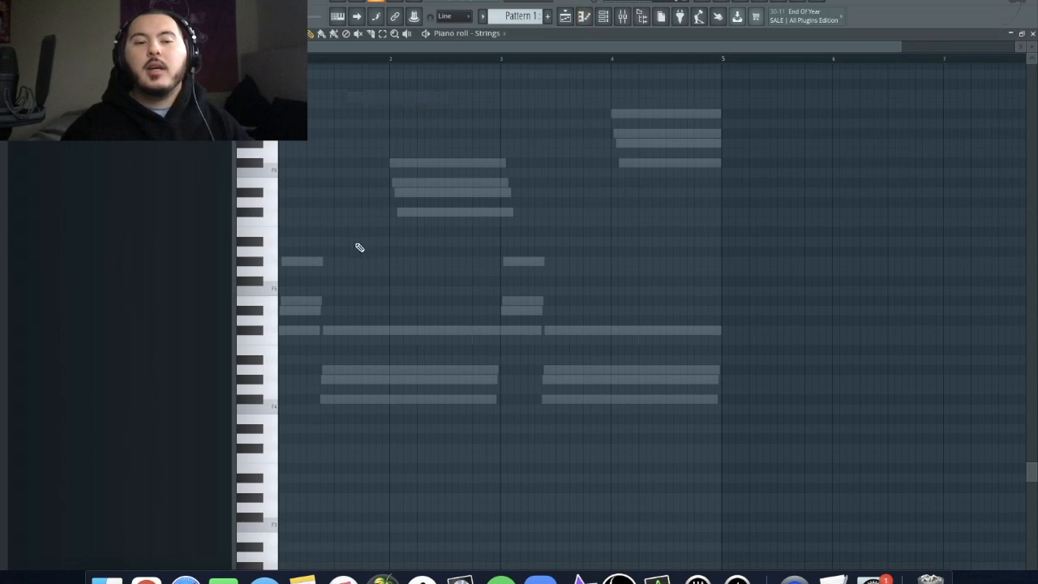
scroll(285, 262, "up", 3)
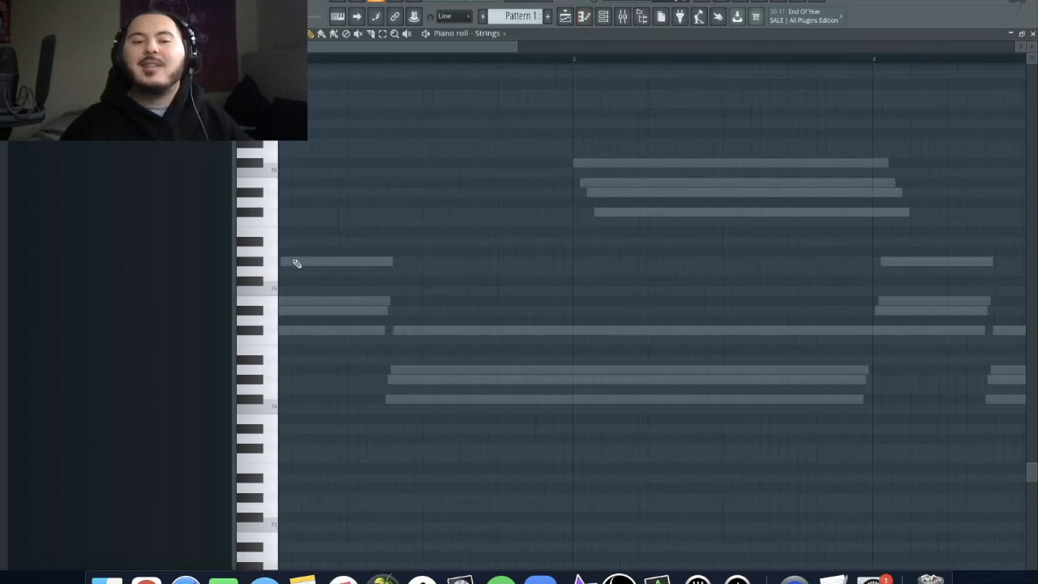
left_click(323, 262)
scroll(325, 264, "up", 1)
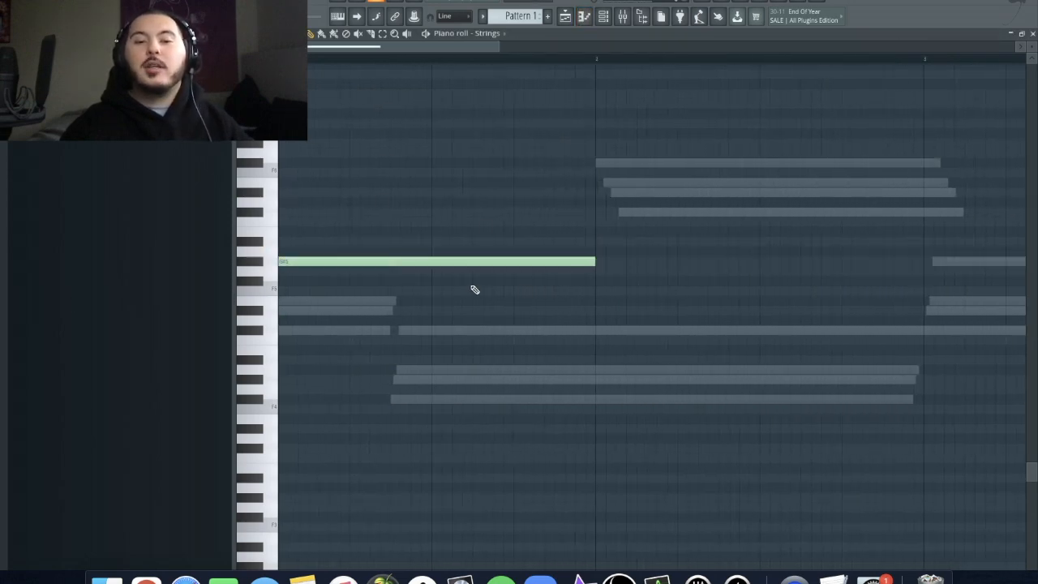
left_click(403, 330)
left_click_drag(743, 374, 401, 261)
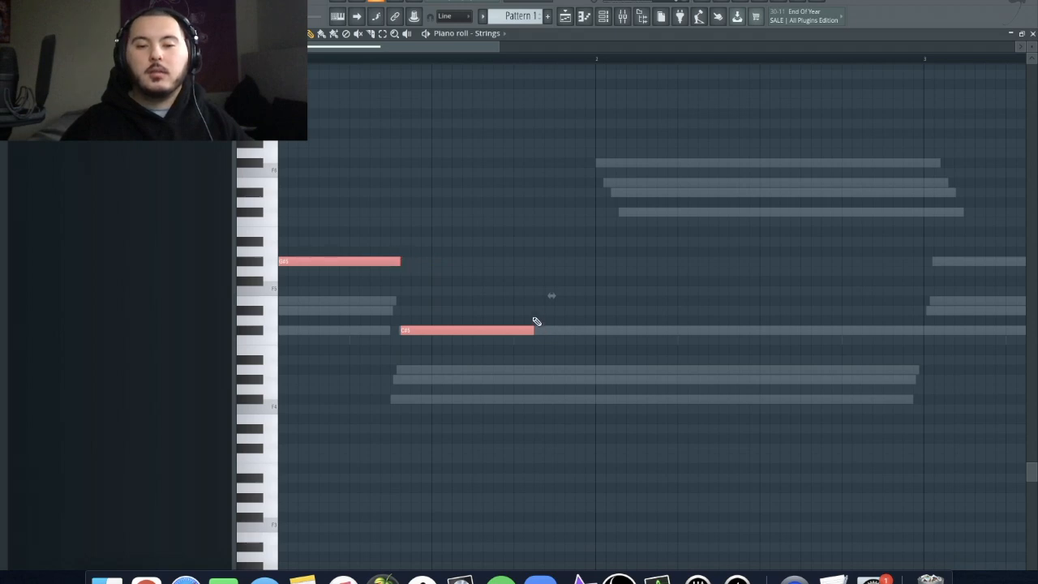
key("ctrl+d")
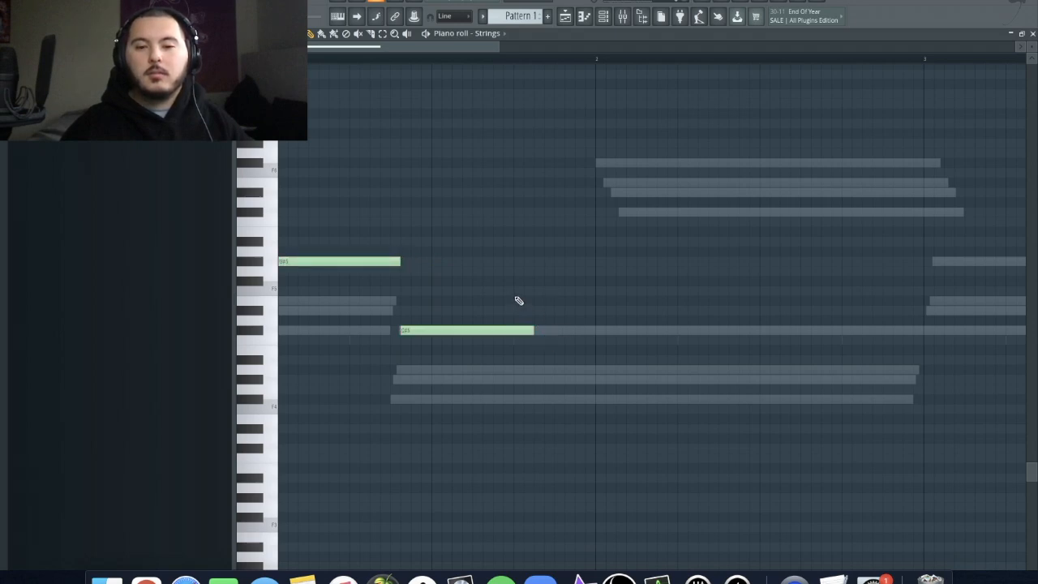
left_click(516, 302)
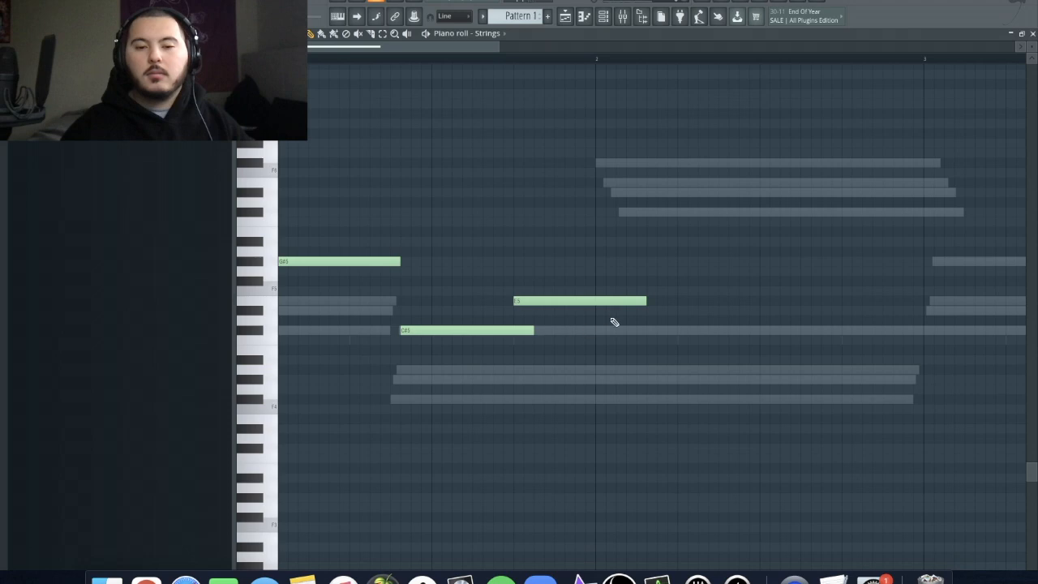
Step: Raise the three Strings notes one octave and shorten C#6 to end where E6 begins during playback
key("ctrl+Up")
key("space")
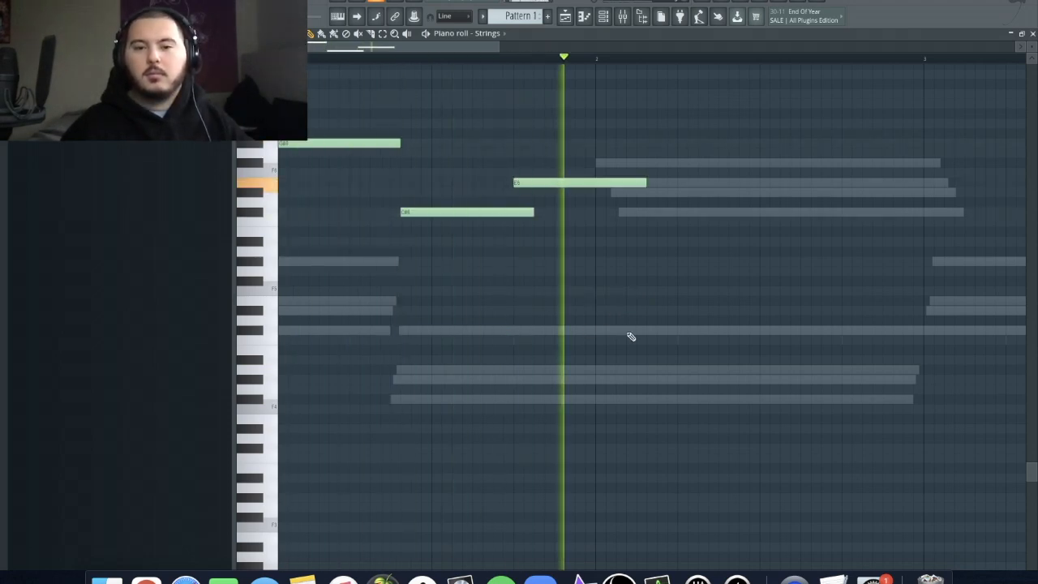
key("ctrl+l")
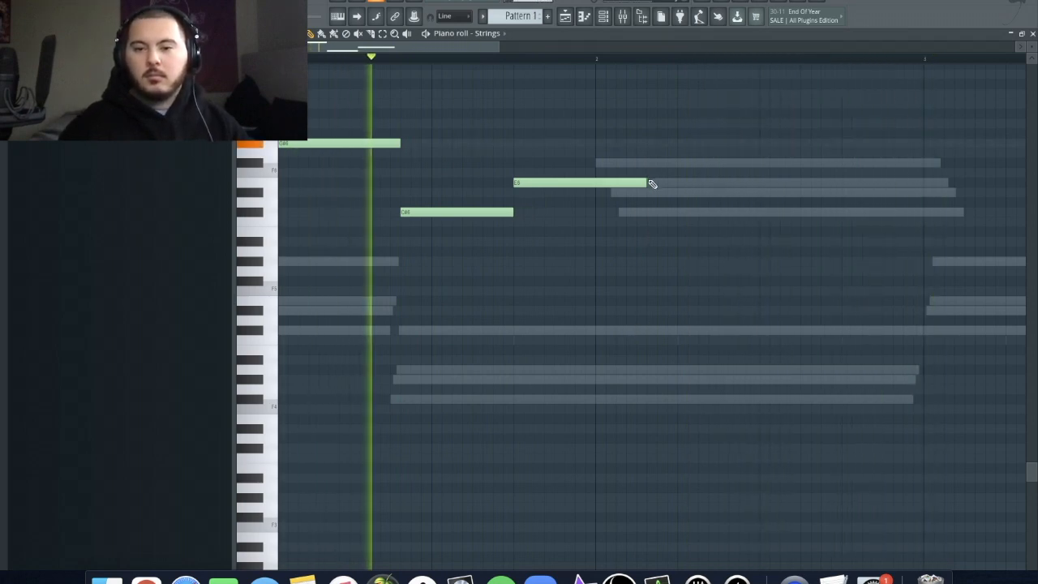
Step: Shorten the Strings' E6 to end at bar 2 and repeat the phrase one octave lower from bar 3
left_click_drag(646, 181, 598, 186)
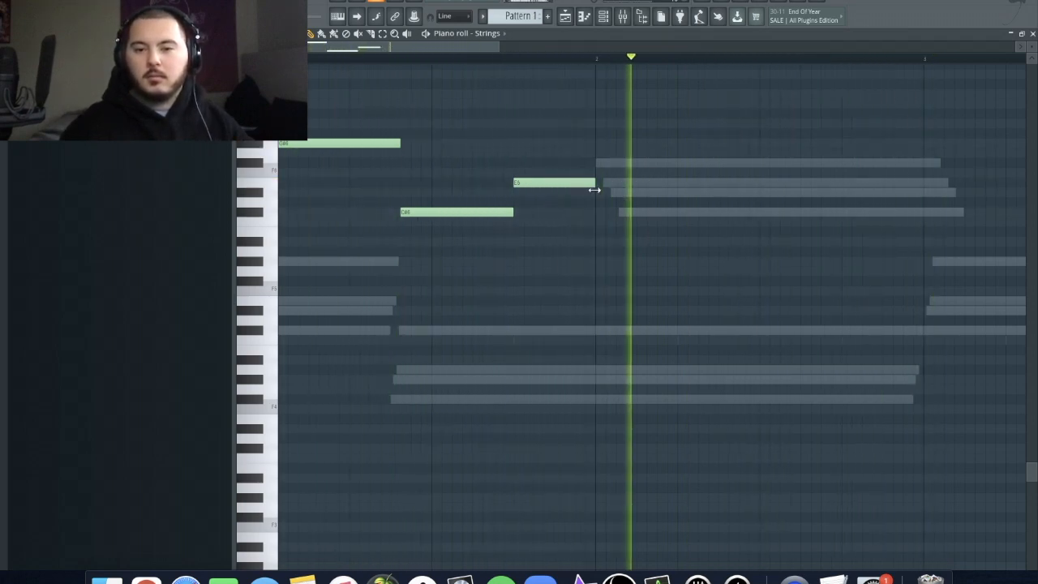
scroll(665, 301, "down", 3)
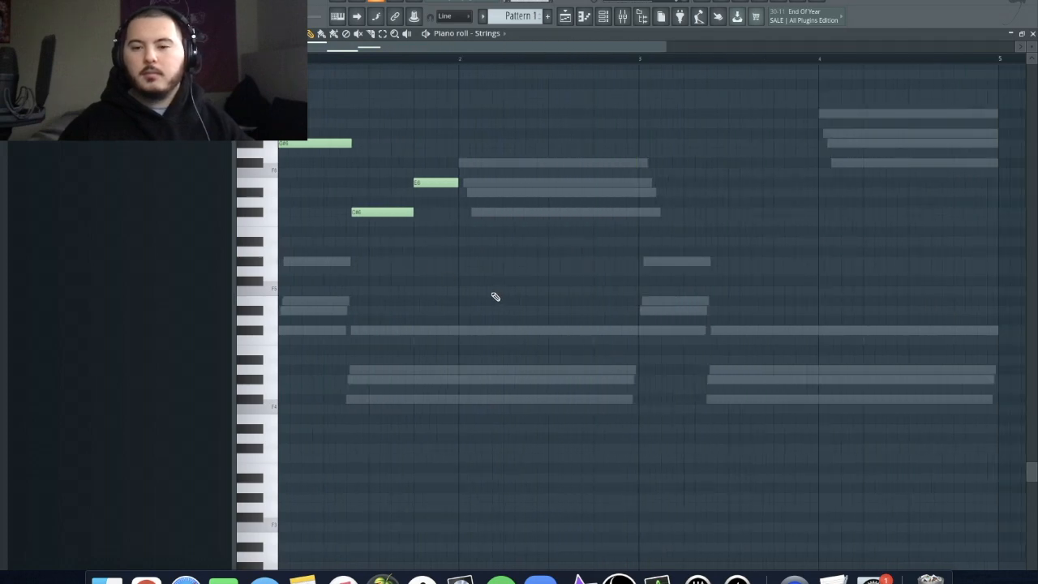
Step: Draw a Bass line of C#5, C#5, F#4, F#4, A4 and G#4 across bars 1 and 2 in the Bass piano roll
left_click(600, 20)
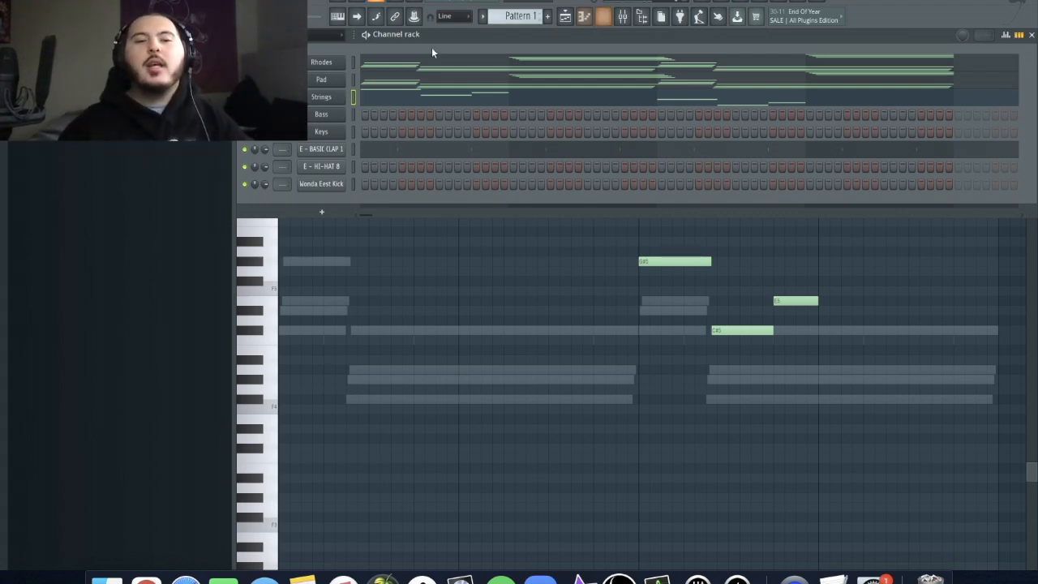
right_click(322, 114)
left_click(365, 115)
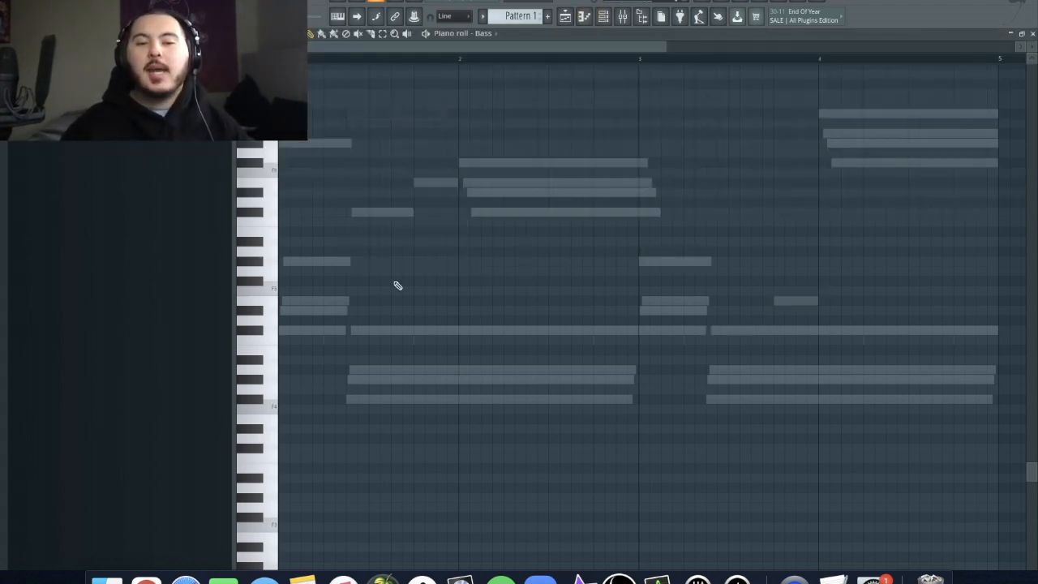
scroll(259, 345, "up", 5)
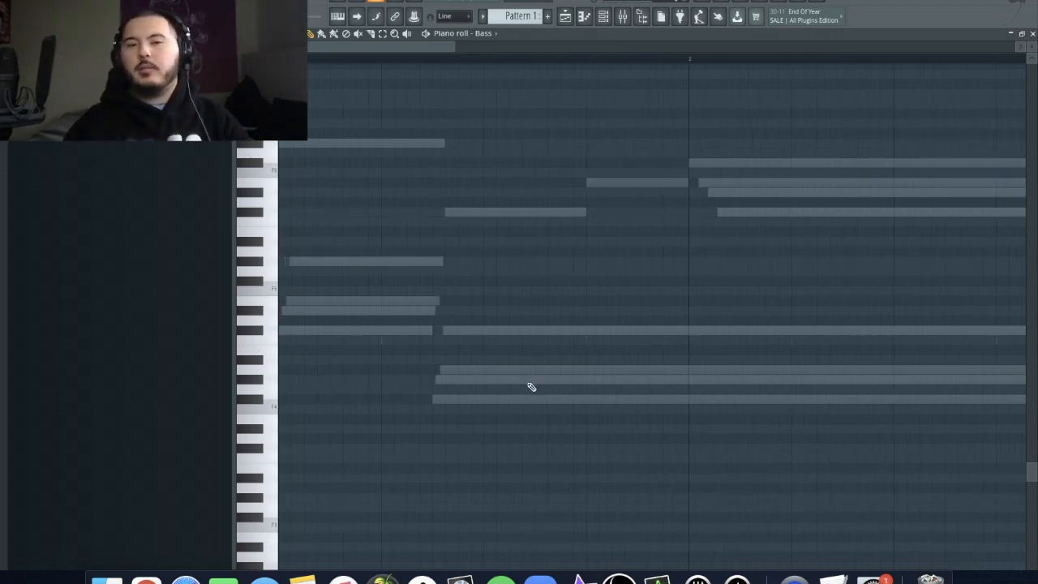
scroll(531, 386, "down", 5)
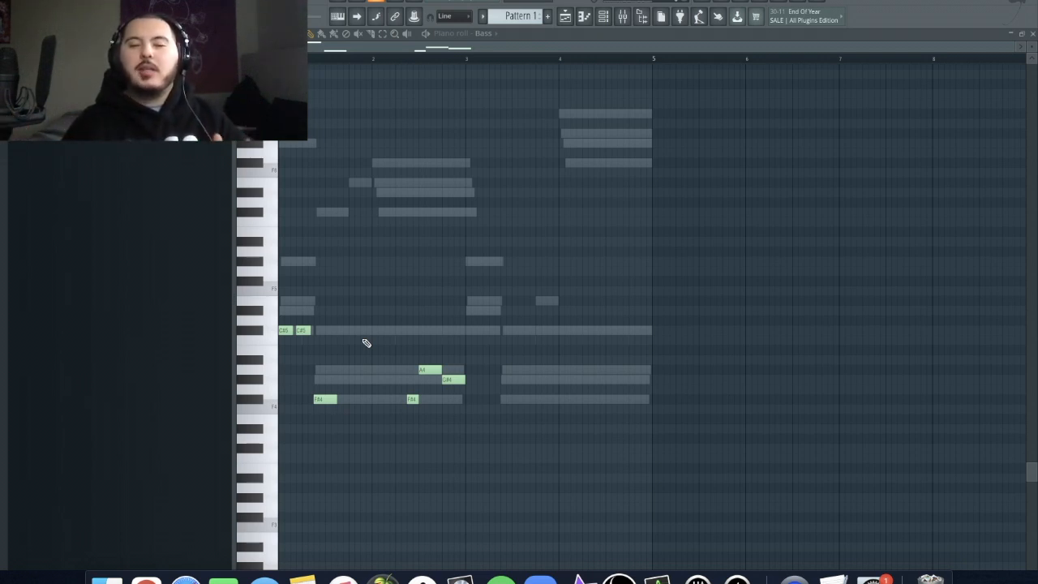
Step: Repeat the Bass line across bars 3 and 4 and rework its bar 4 ending as F#4, C#5, A4, G#4 and A4
left_click_drag(567, 452, 306, 109)
key("ctrl+b")
left_click(577, 314, "ctrl")
scroll(649, 462, "up", 5)
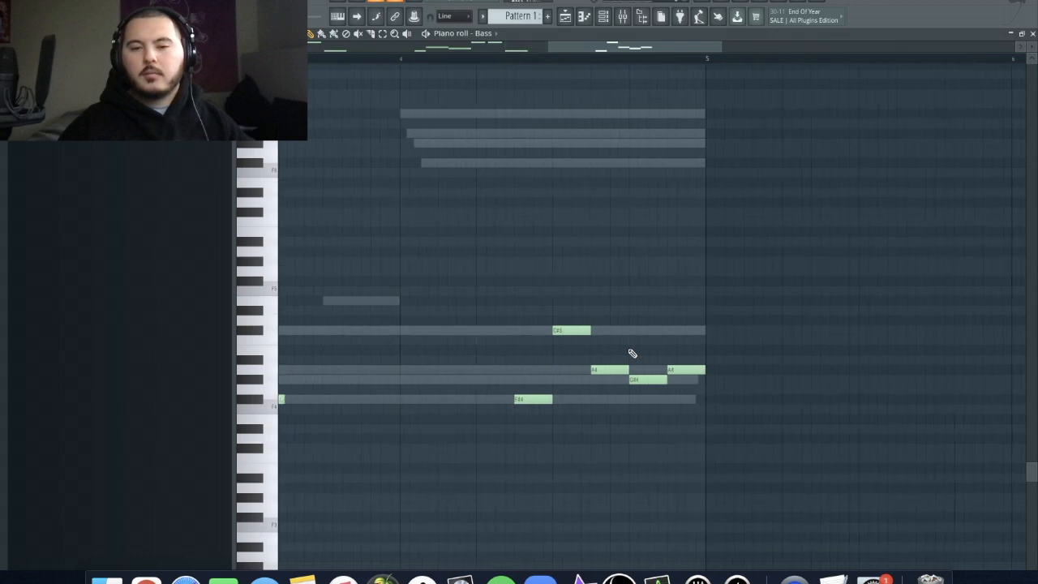
scroll(631, 356, "up", 1)
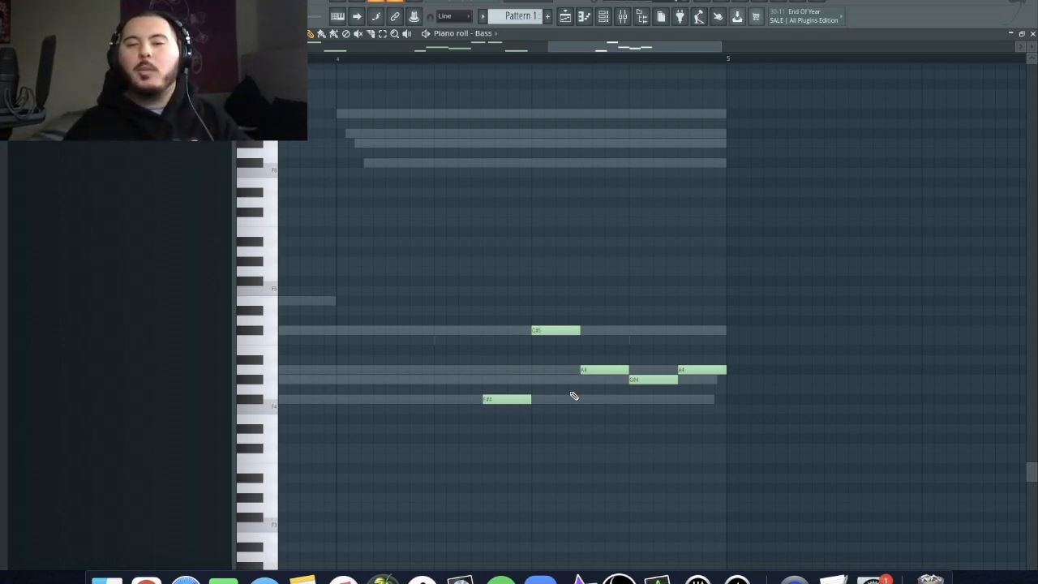
Step: Rearrange the Bass ending in bar 4 as F#4, a longer A4, a short C#5, G#4 and A4, and listen to it
left_click(337, 63)
key("space")
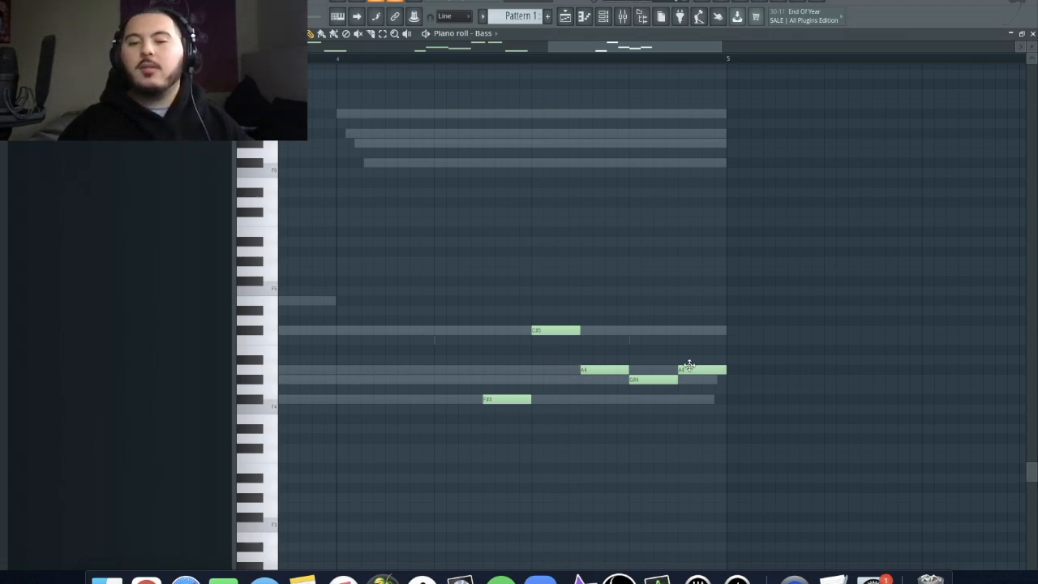
scroll(594, 365, "up", 3)
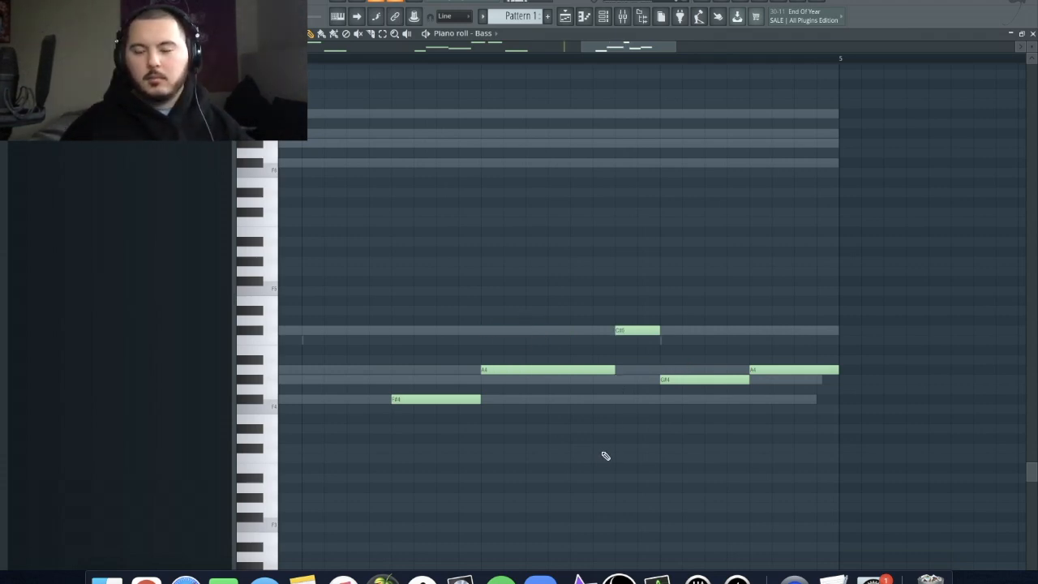
key("space")
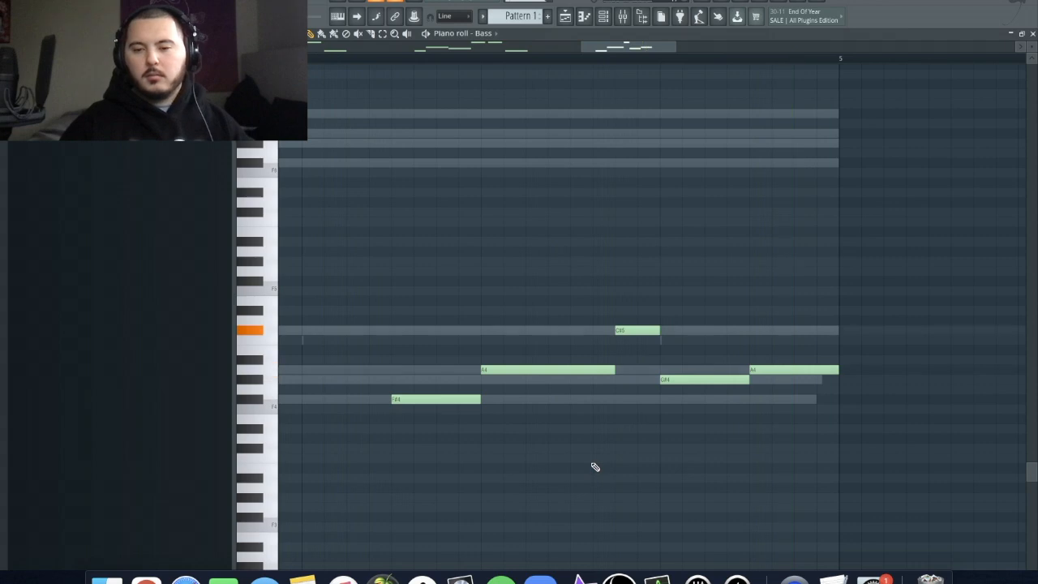
scroll(596, 464, "down", 5)
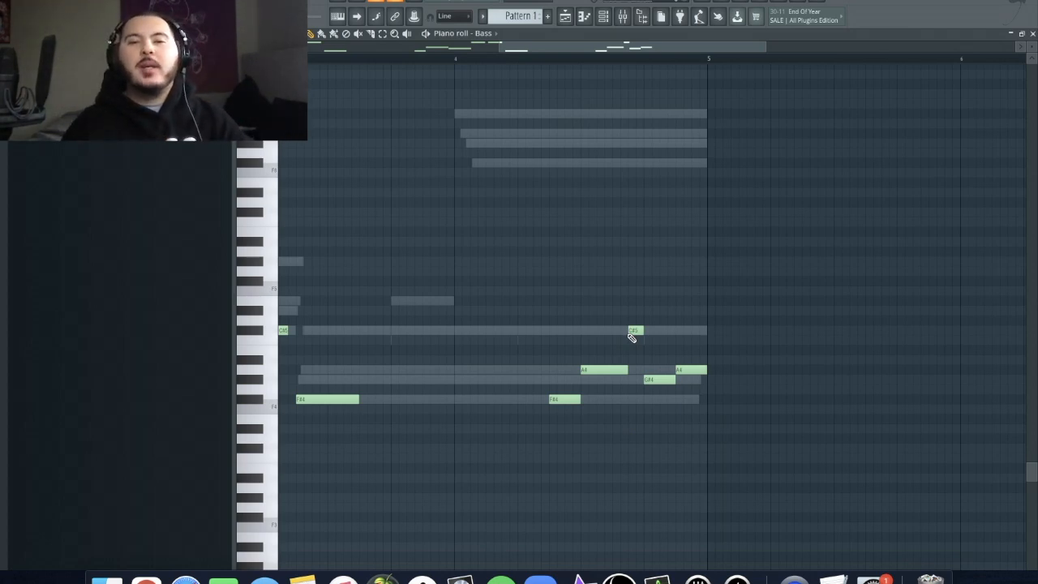
left_click(455, 173)
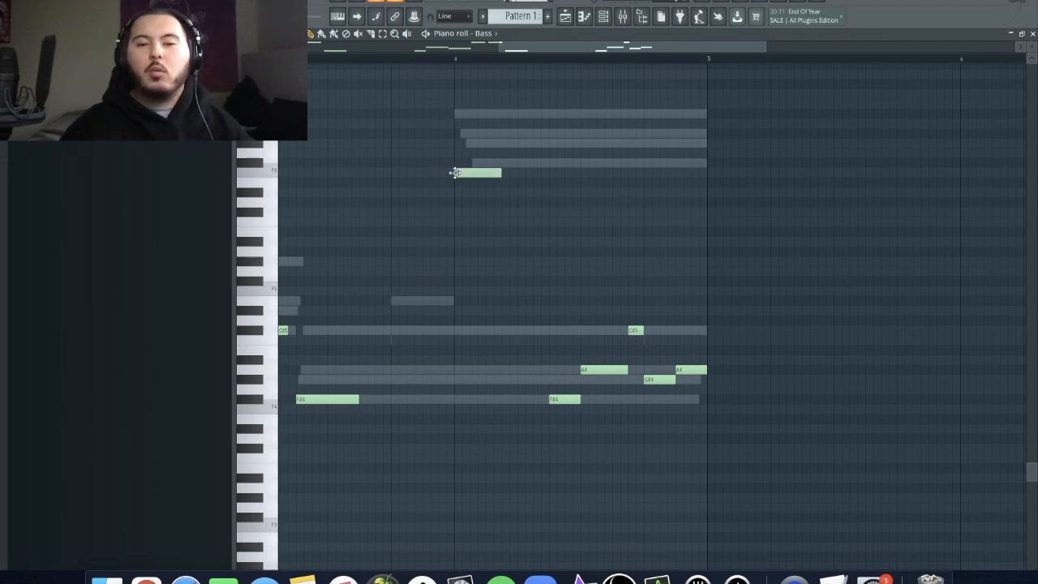
left_click(519, 192)
left_click(581, 212)
left_click_drag(629, 228, 414, 119)
key("Delete")
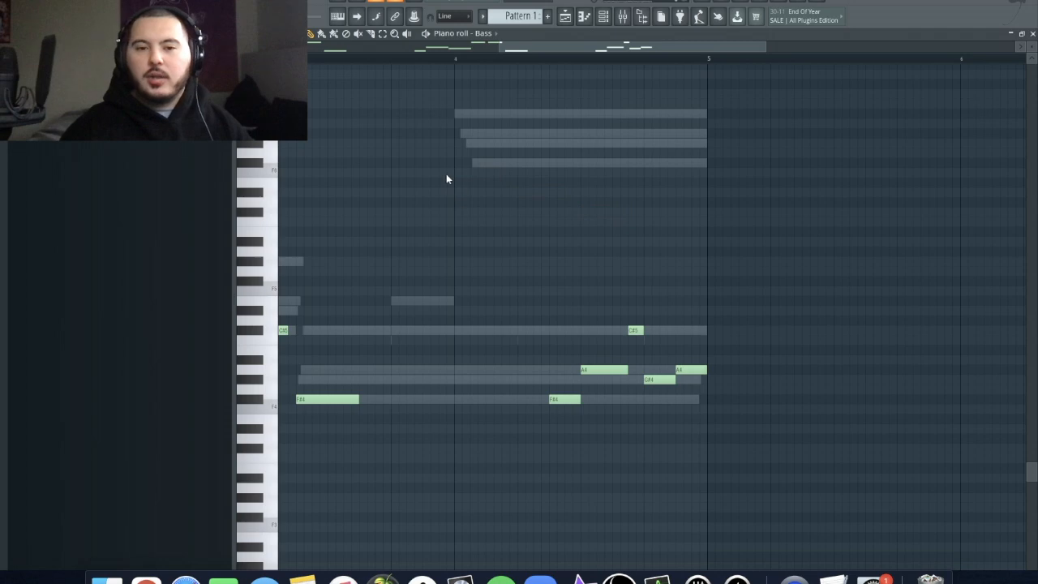
left_click(456, 172)
left_click(506, 193)
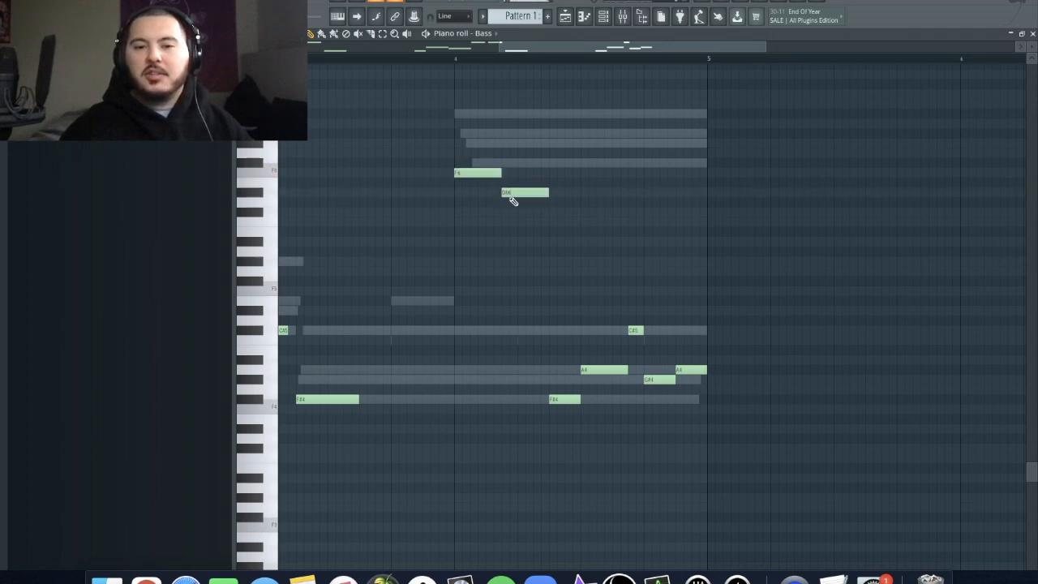
left_click(551, 173)
left_click_drag(639, 248, 430, 138)
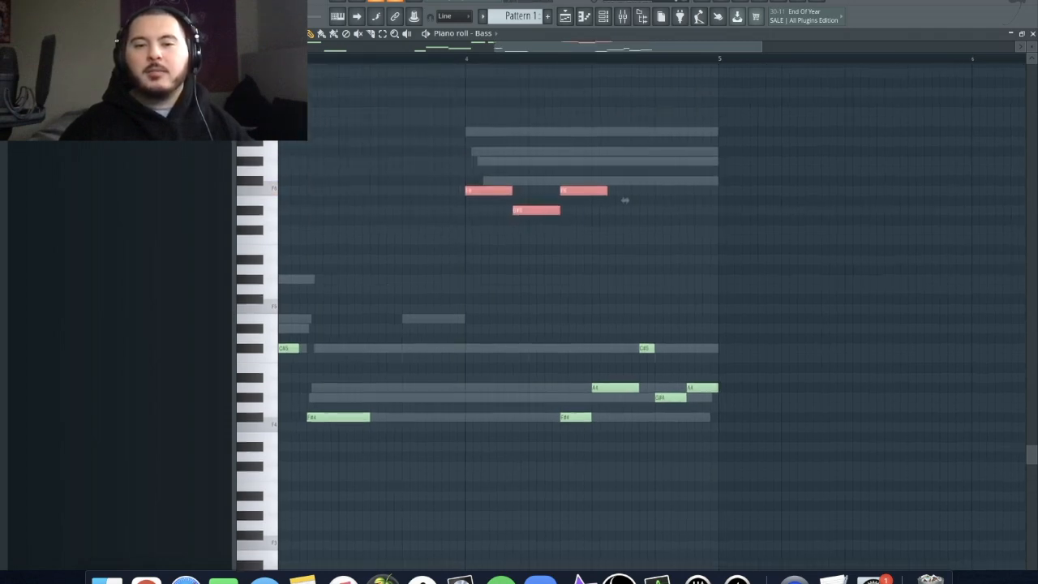
key("Delete")
Step: Listen to the Bass part and draw a Keys phrase of G#5, E5, C#5, D#5, E5 and C#5 from bar 1 in the Keys piano roll
scroll(687, 244, "down", 3)
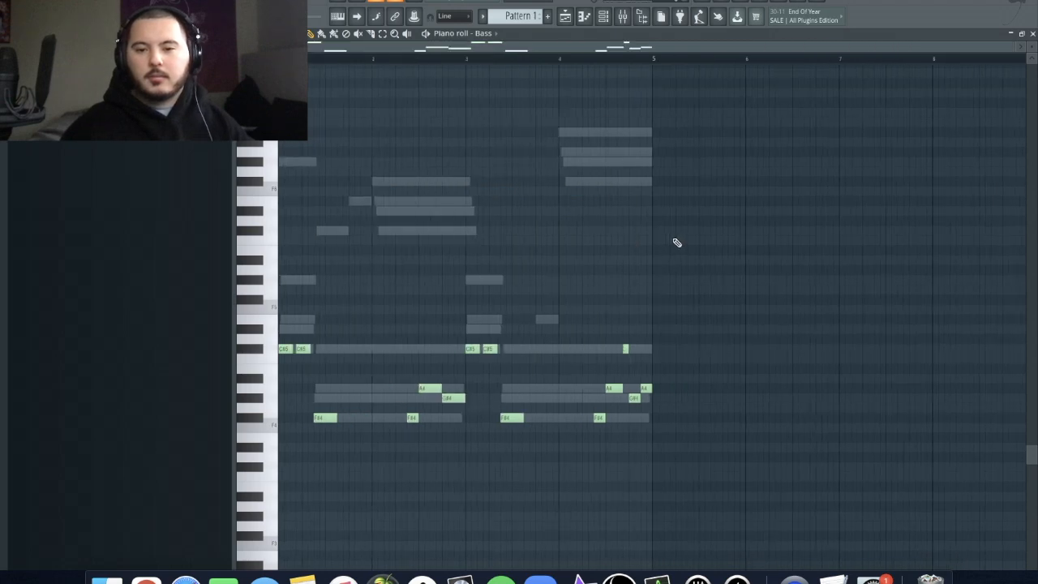
key("space")
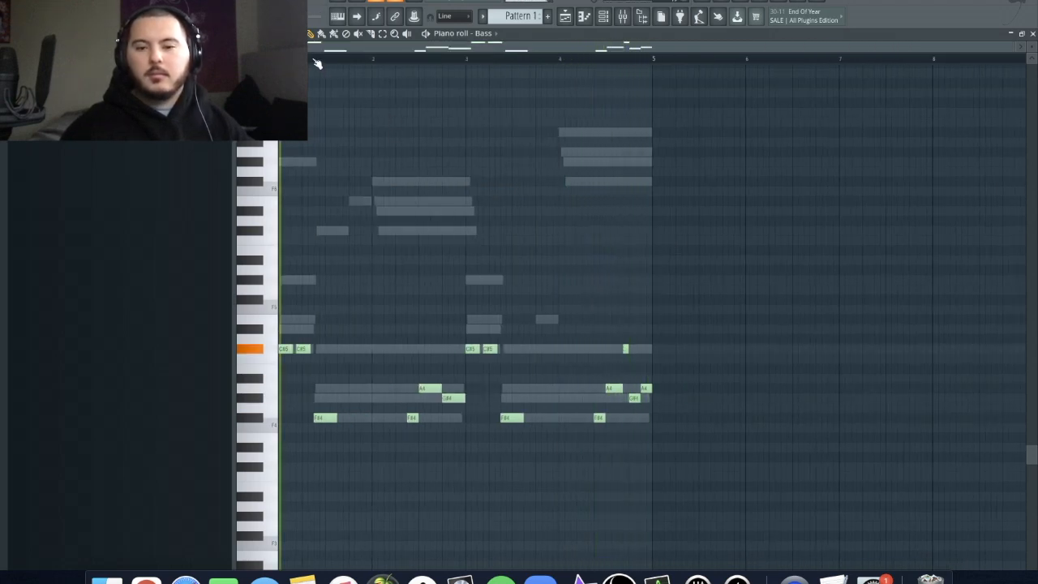
left_click(604, 17)
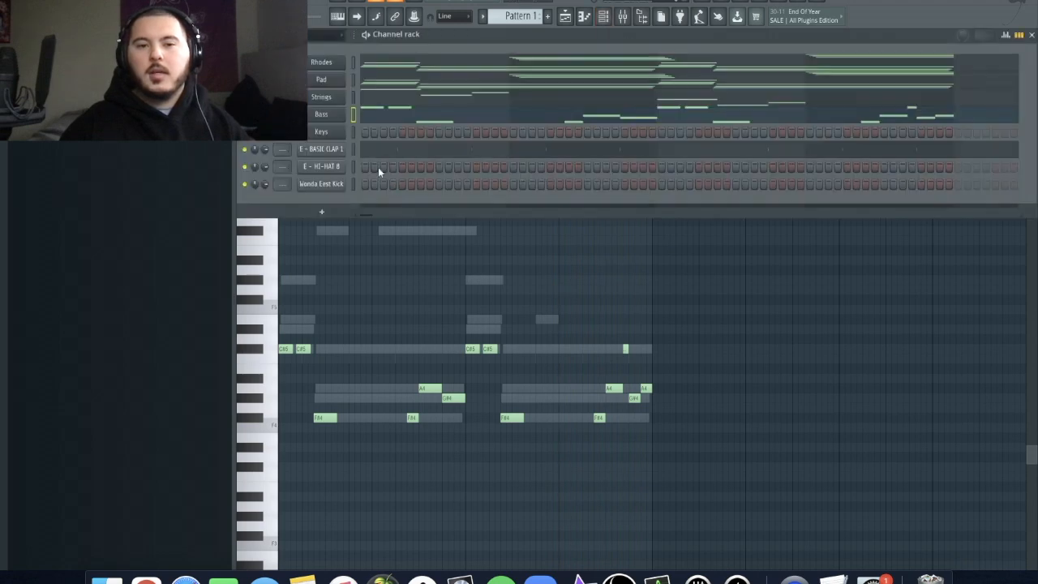
right_click(336, 134)
left_click(370, 135)
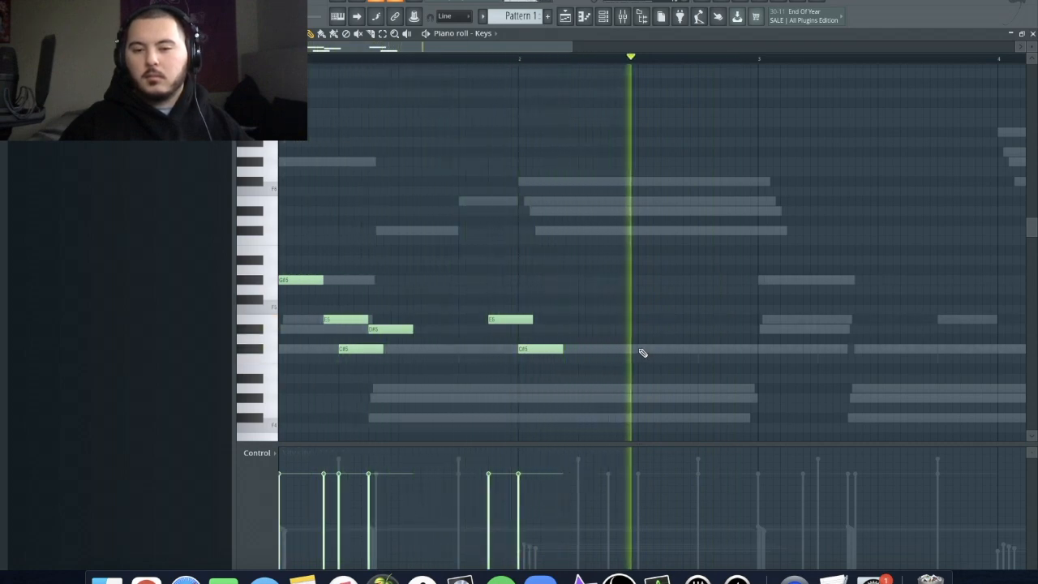
key("space")
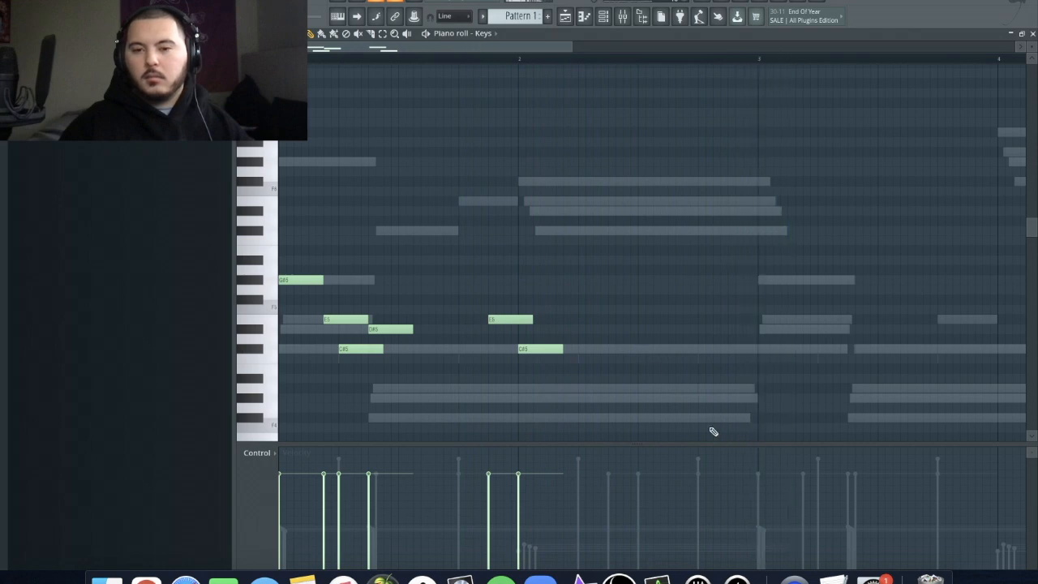
Step: Repeat the Keys phrase from bar 3 and lower the velocity of all Keys notes
left_click_drag(741, 414, 229, 244)
left_click_drag(300, 282, 775, 282)
left_click(763, 243, "super")
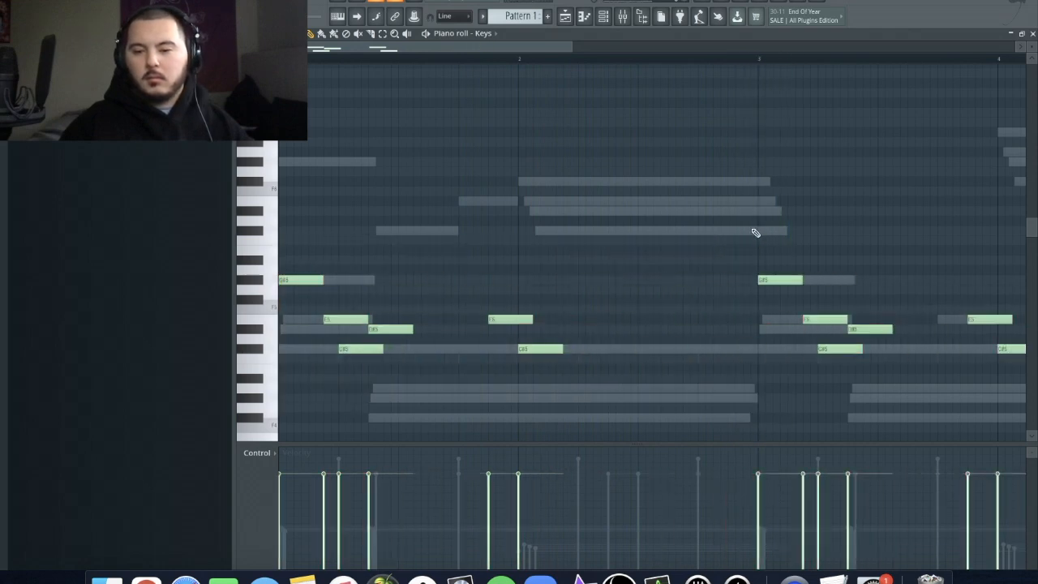
key("super+a")
scroll(761, 233, "down", 5)
left_click(762, 233, "super")
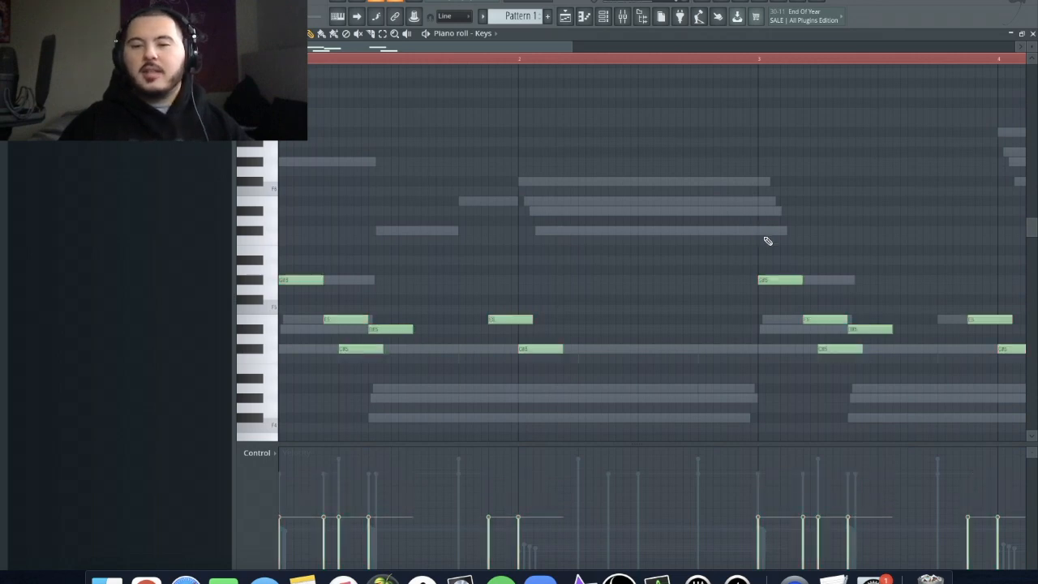
Step: Randomize the velocity levels of all Keys notes and raise the notes by one octave
scroll(788, 255, "down", 3)
scroll(787, 255, "down", 2)
key("alt+r")
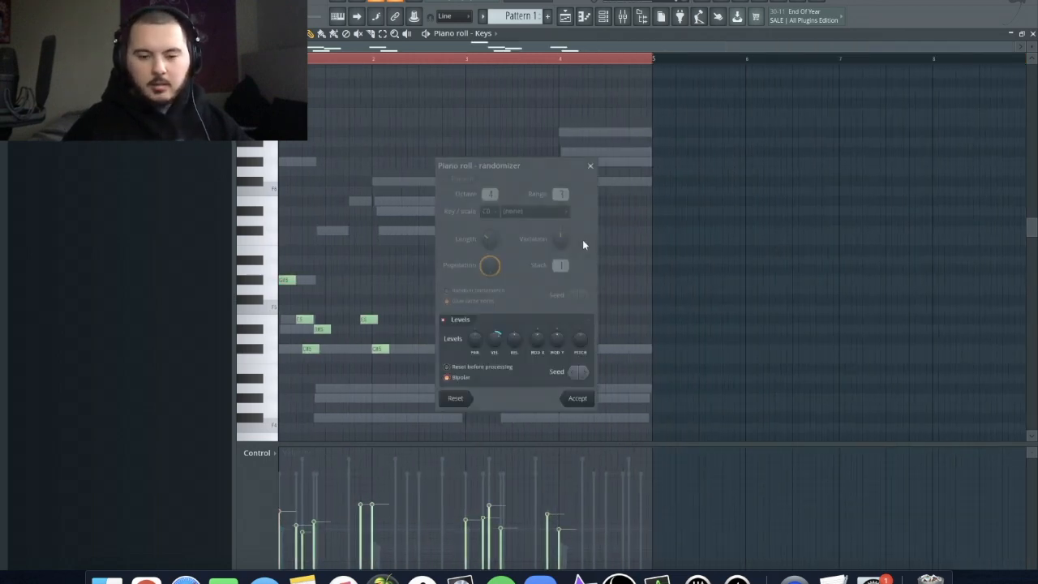
left_click(578, 399)
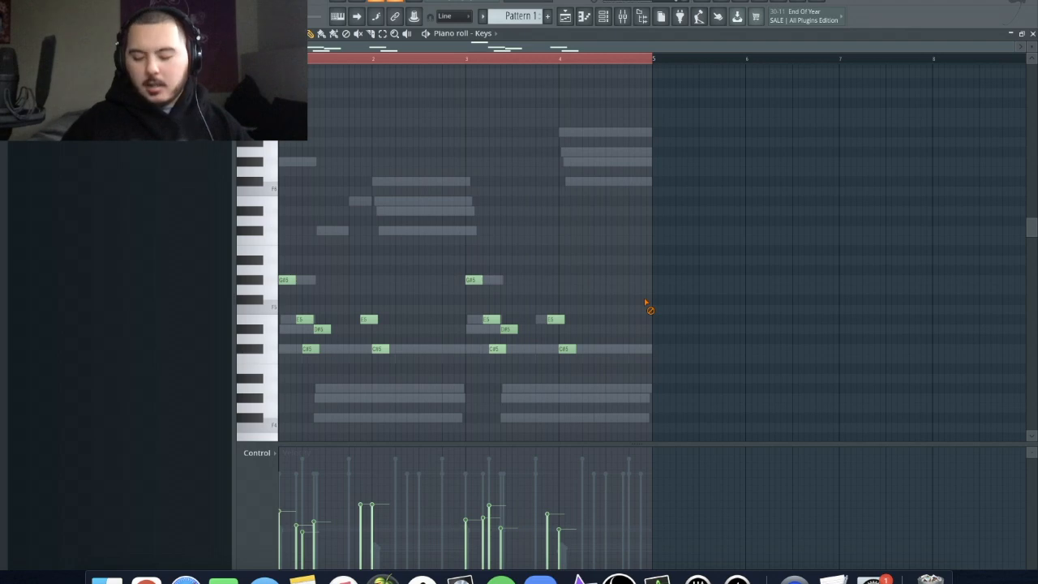
key("ctrl+Up")
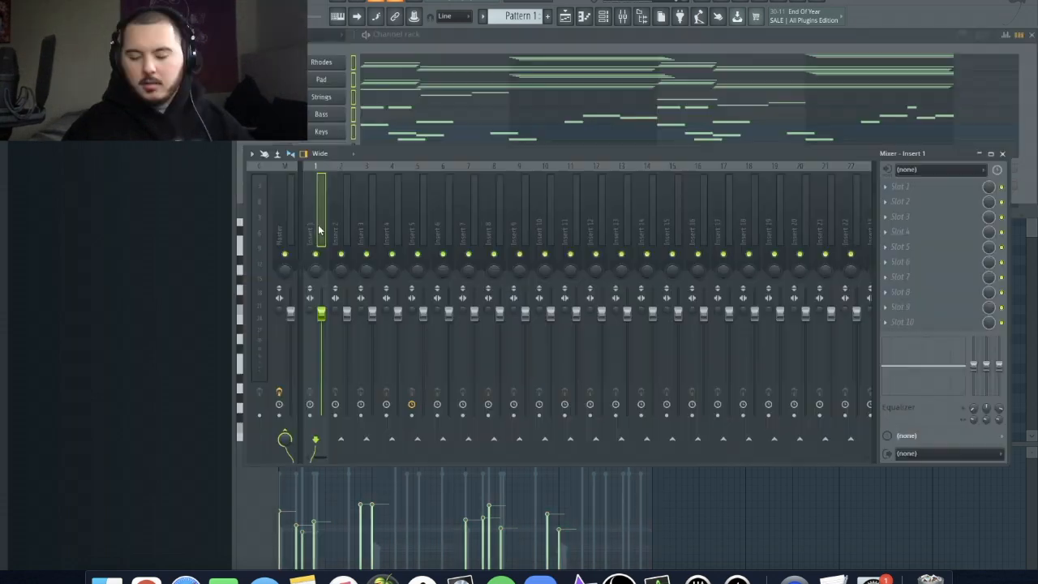
Step: Route Rhodes, Pad, Strings, Bass and Keys to mixer tracks 1 to 5 and add RC-20 Retro Color to the Keys track
key("ctrl+l")
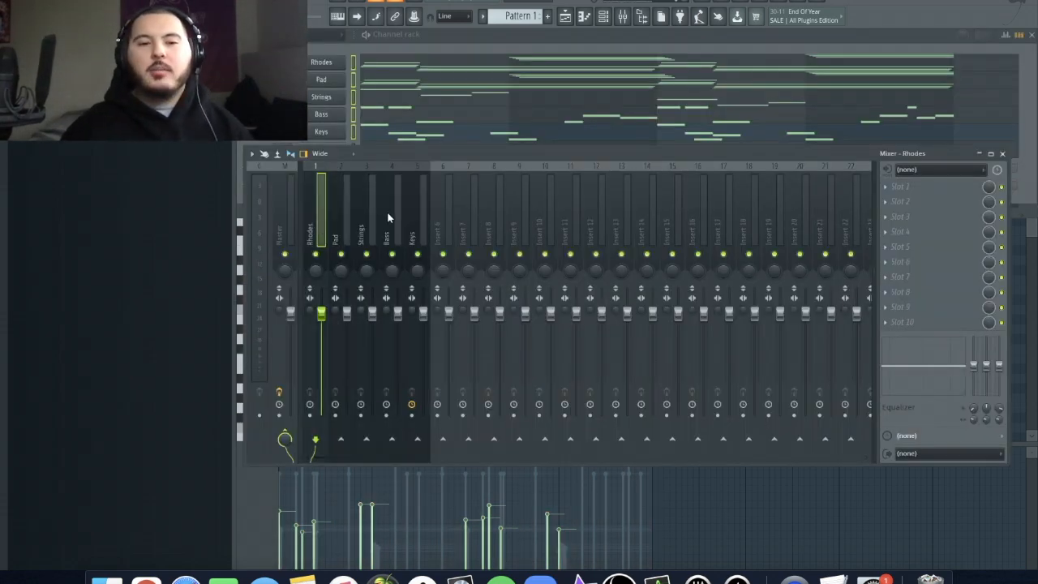
left_click(414, 227)
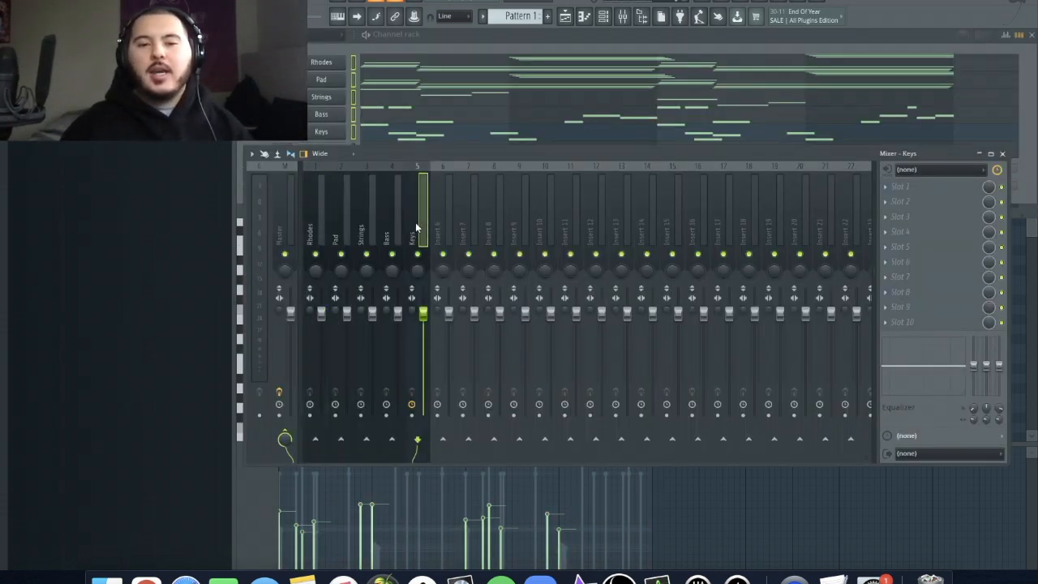
left_click(898, 199)
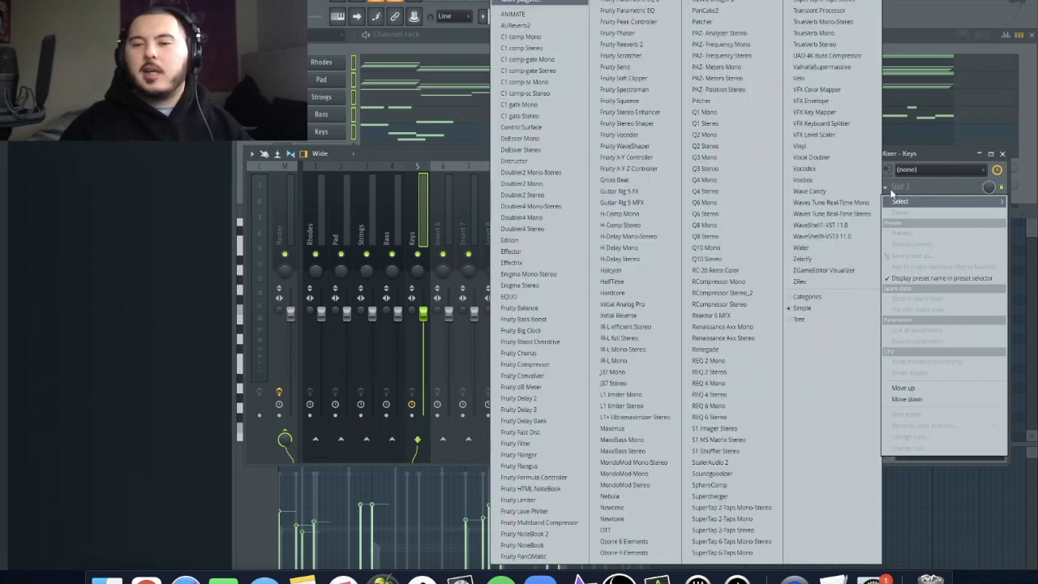
left_click(734, 270)
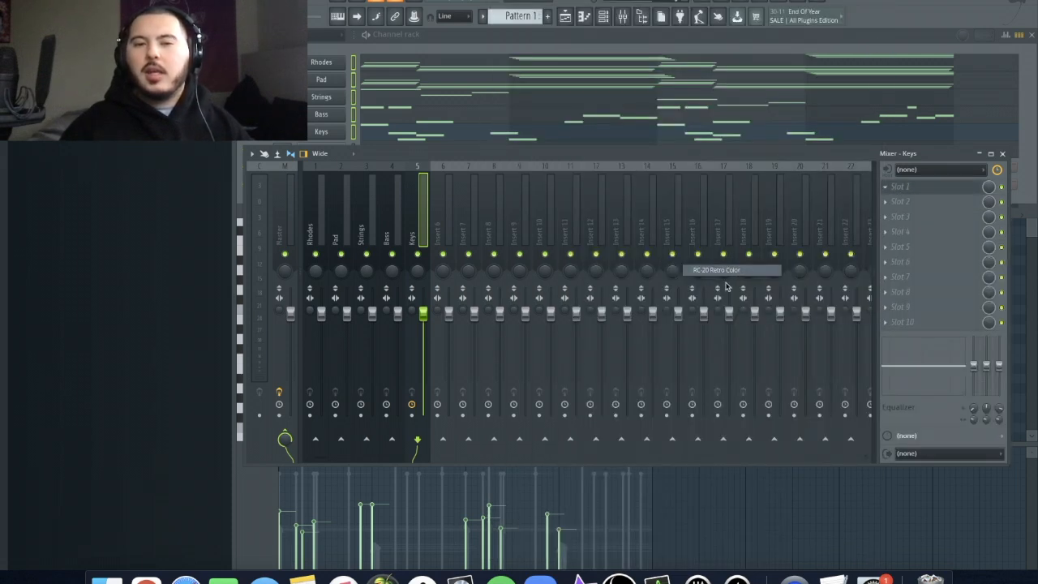
Step: Load the Gazing Guitar preset in RC-20 Retro Color, disable its Digital module and close the plugin window during playback
left_click(382, 165)
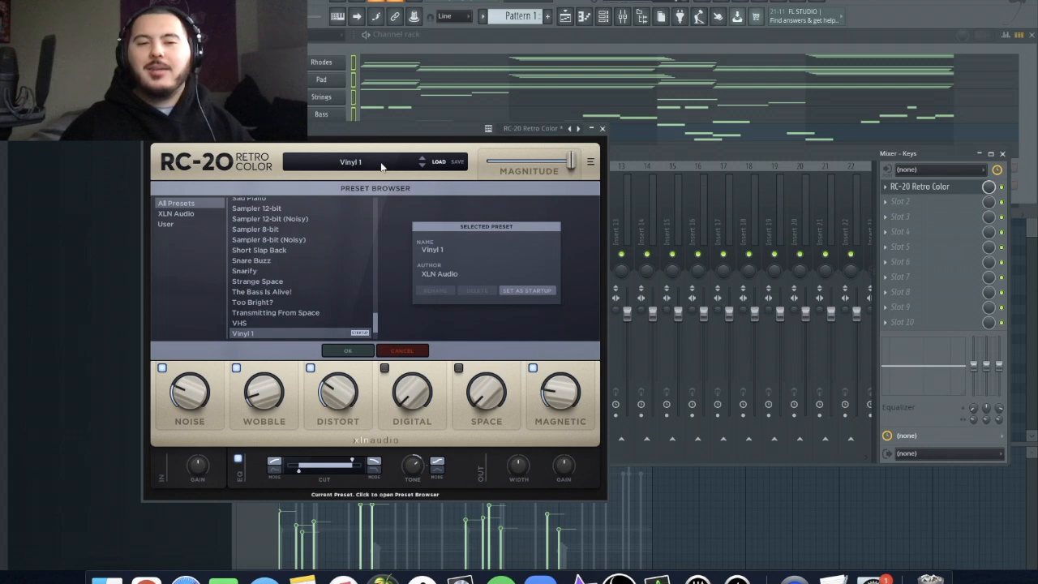
scroll(316, 235, "up", 5)
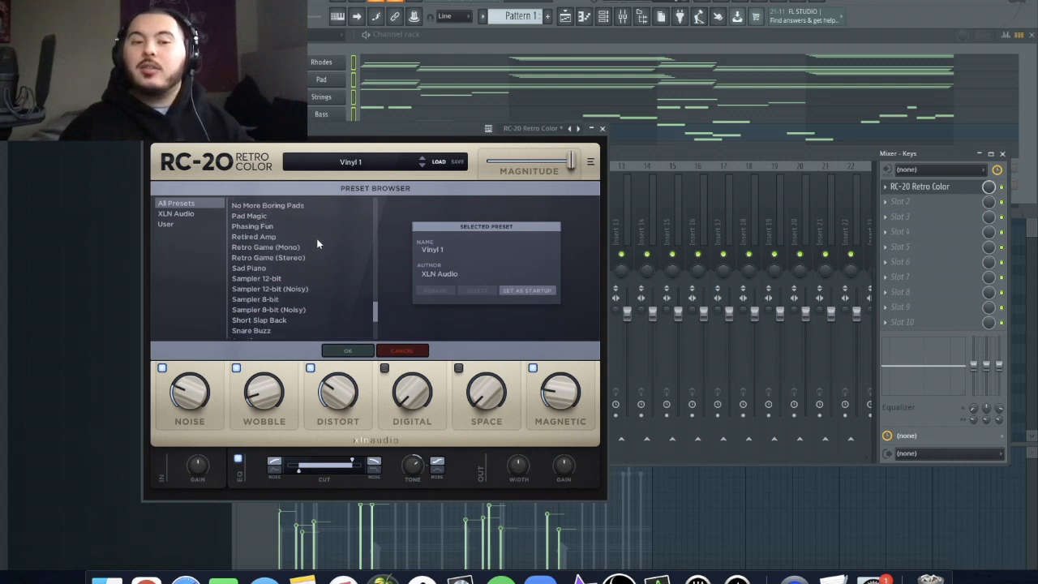
scroll(317, 243, "up", 1)
scroll(308, 240, "up", 3)
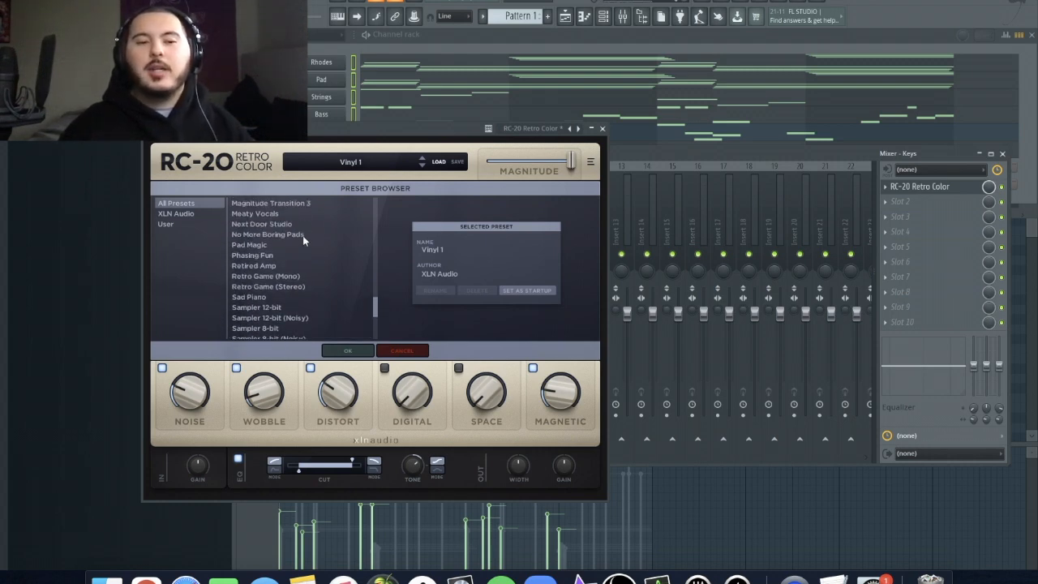
scroll(295, 253, "up", 10)
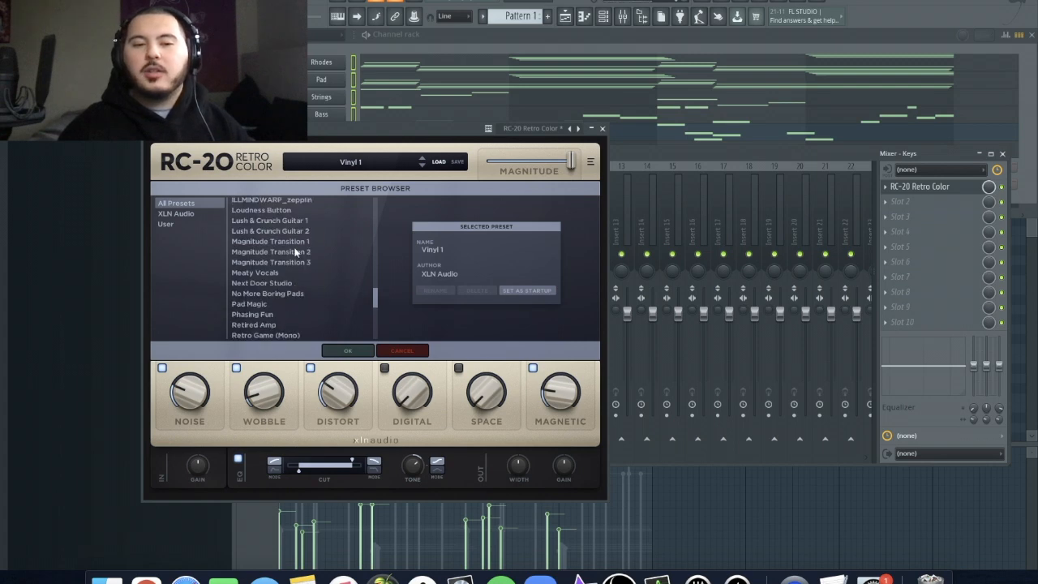
scroll(295, 249, "up", 10)
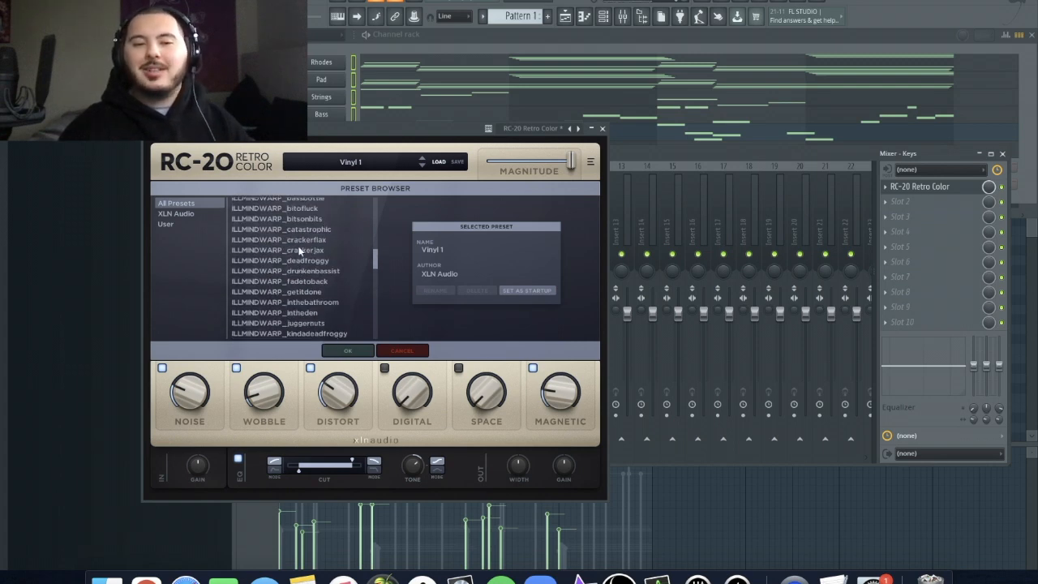
left_click(262, 267)
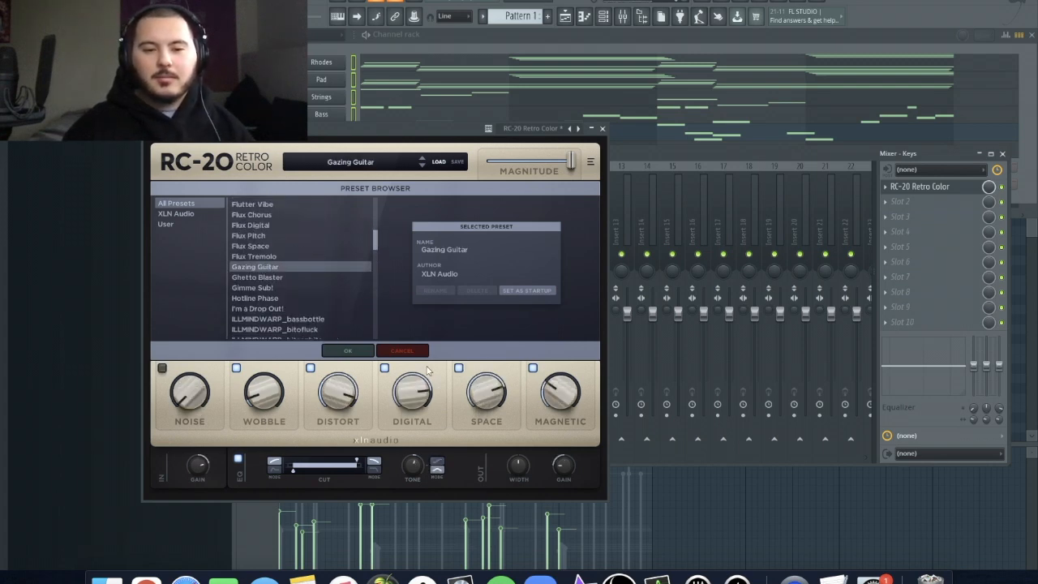
left_click(384, 369)
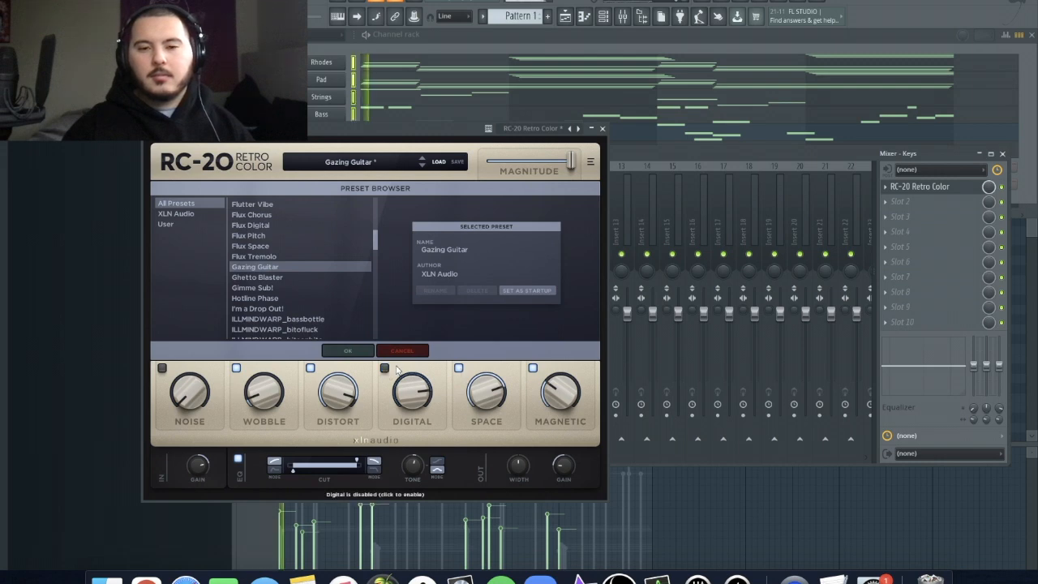
left_click(605, 128)
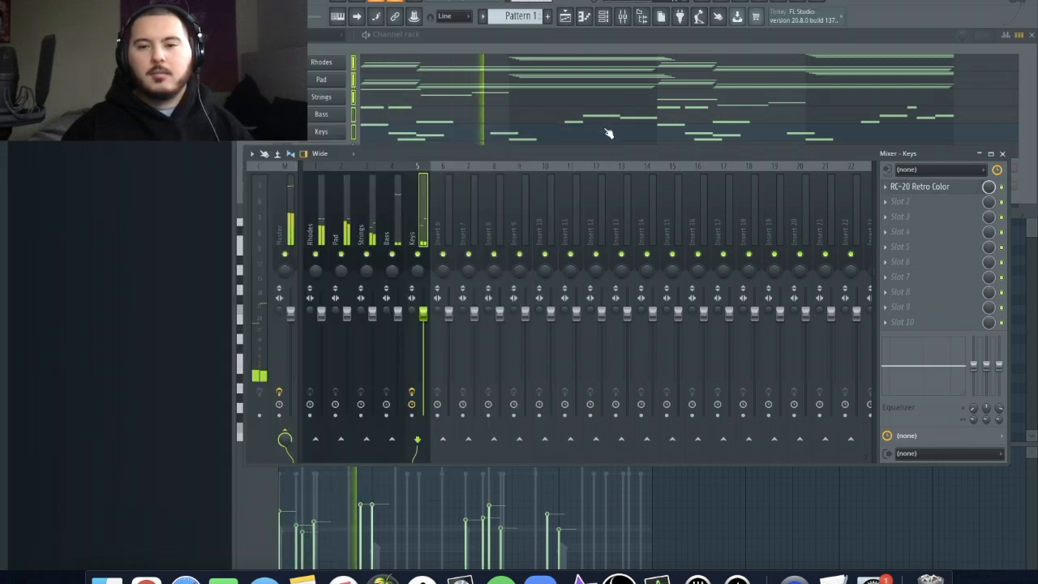
Step: Raise all notes in the Keys piano roll one more octave during playback, and stop the pattern
left_click(422, 502)
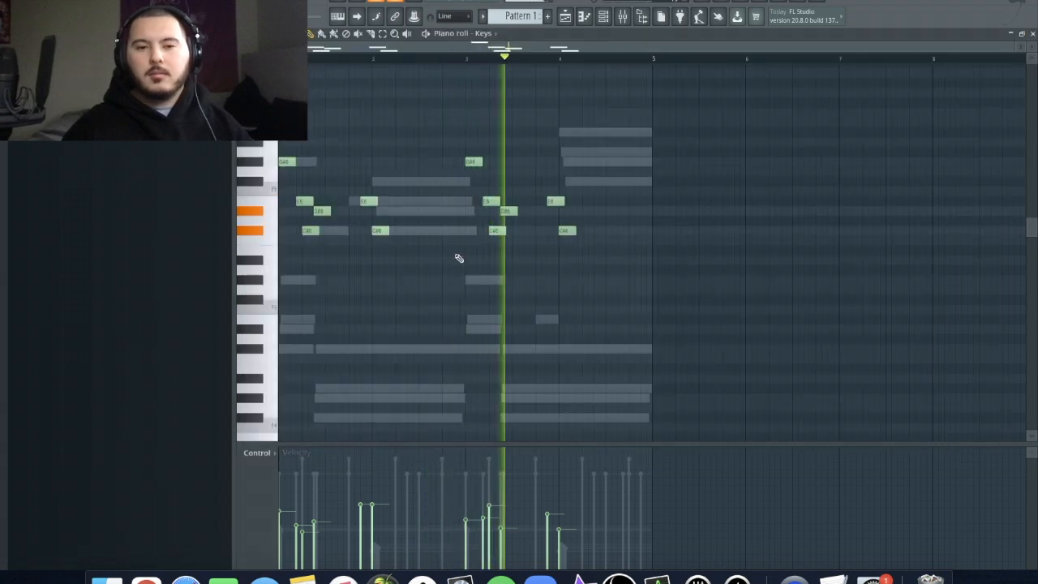
key("ctrl+Up")
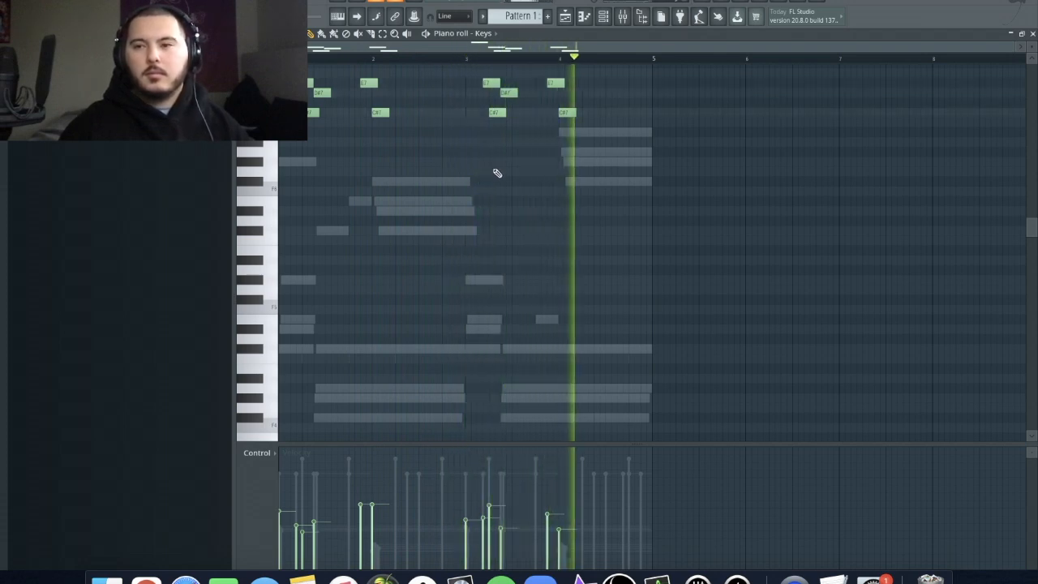
key("space")
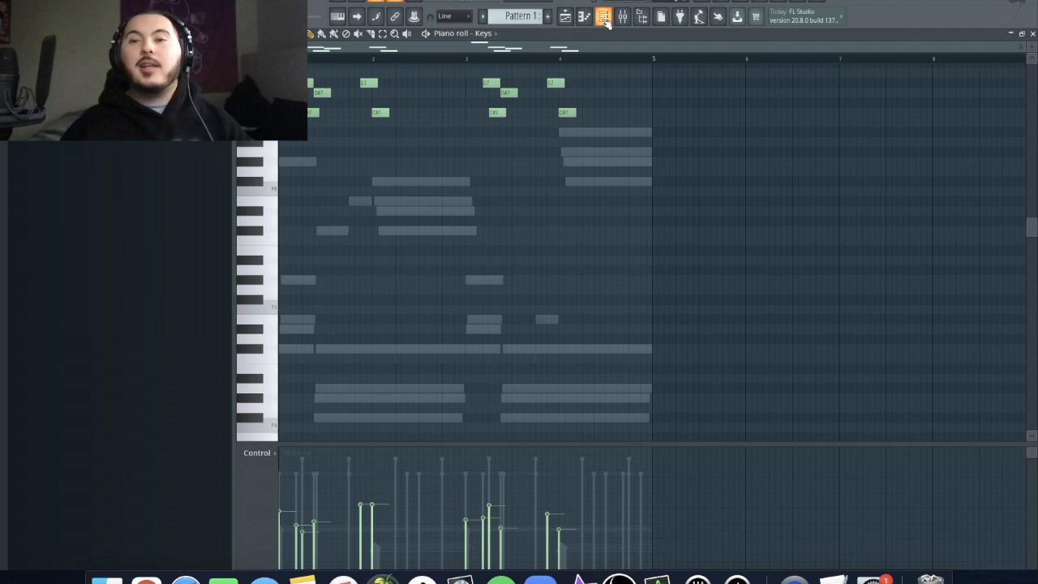
Step: Disable the Magnetic module of RC-20 Retro Color on the Rhodes mixer track and close the plugin window
scroll(613, 93, "up", 3)
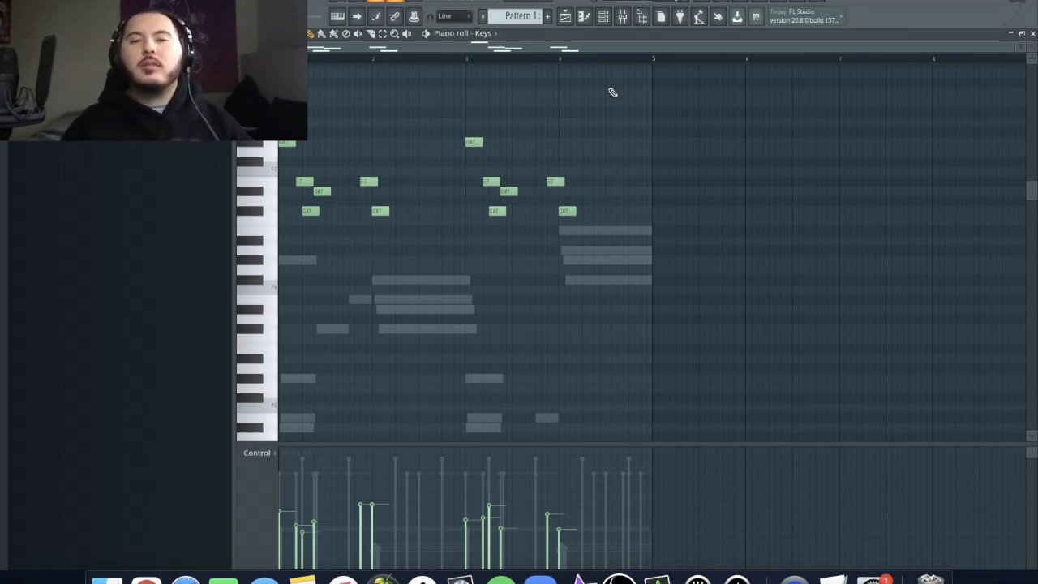
key("F9")
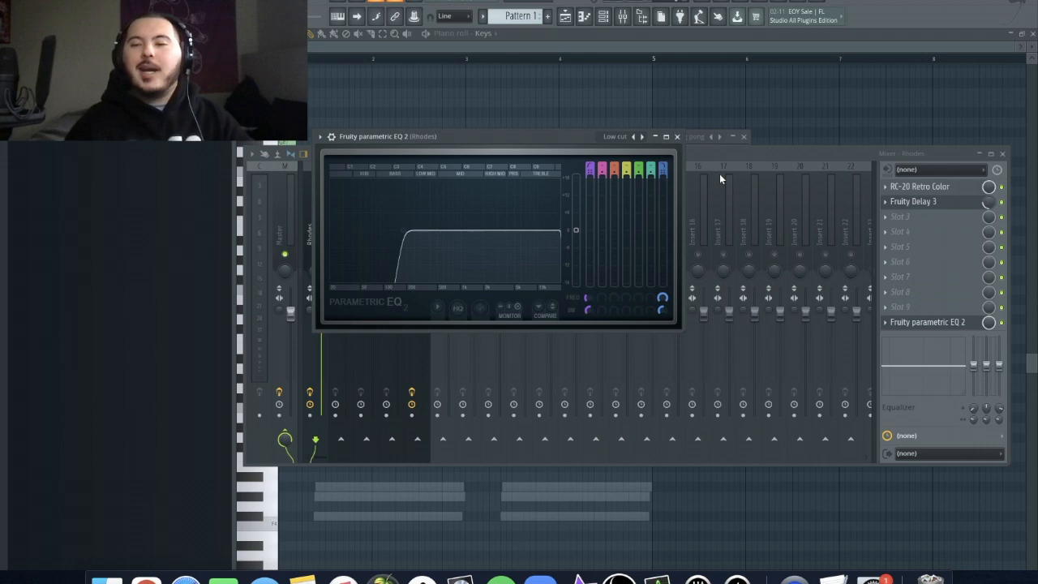
left_click(917, 187)
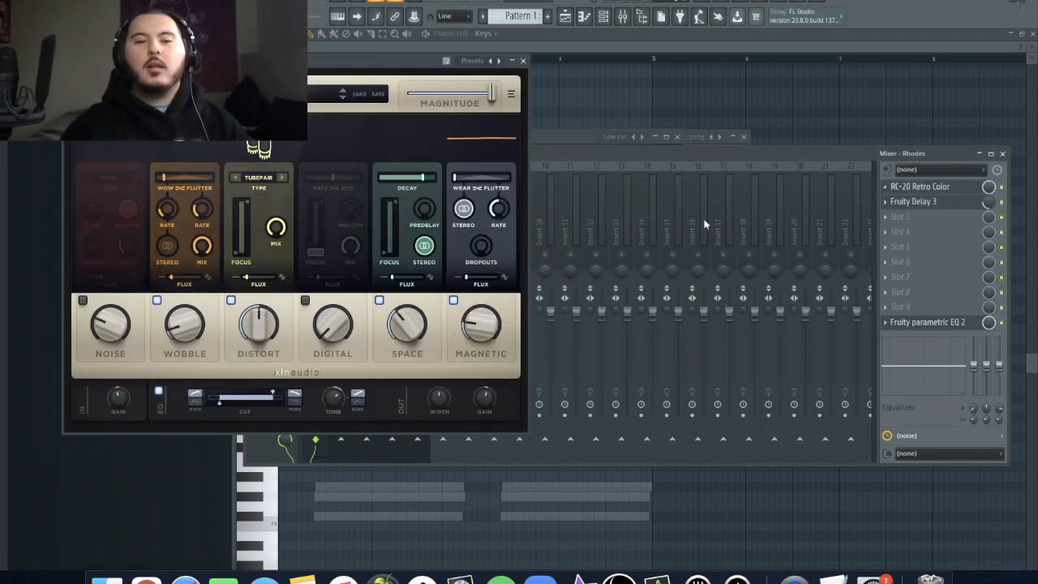
left_click(453, 300)
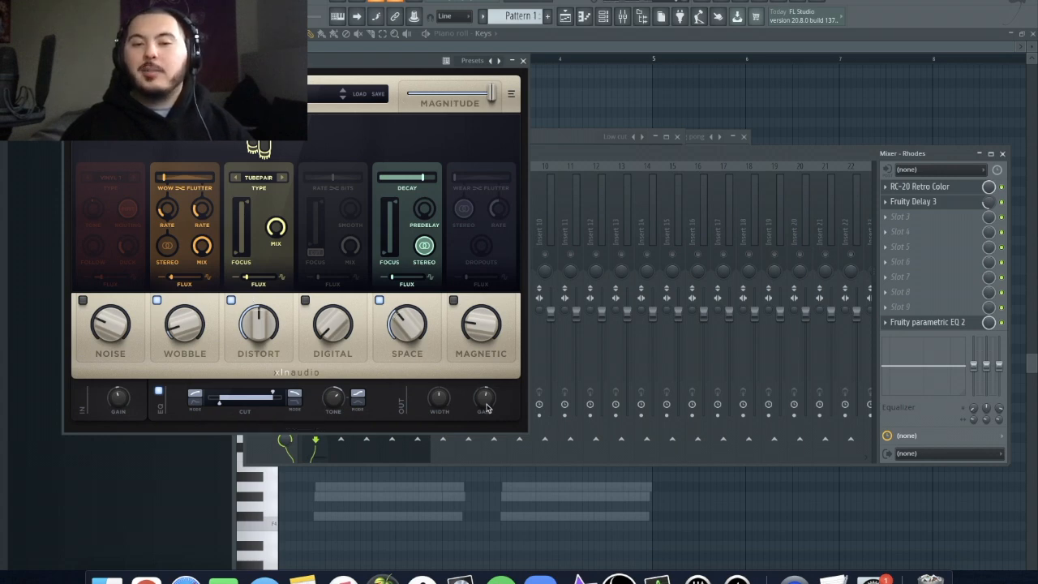
left_click(523, 60)
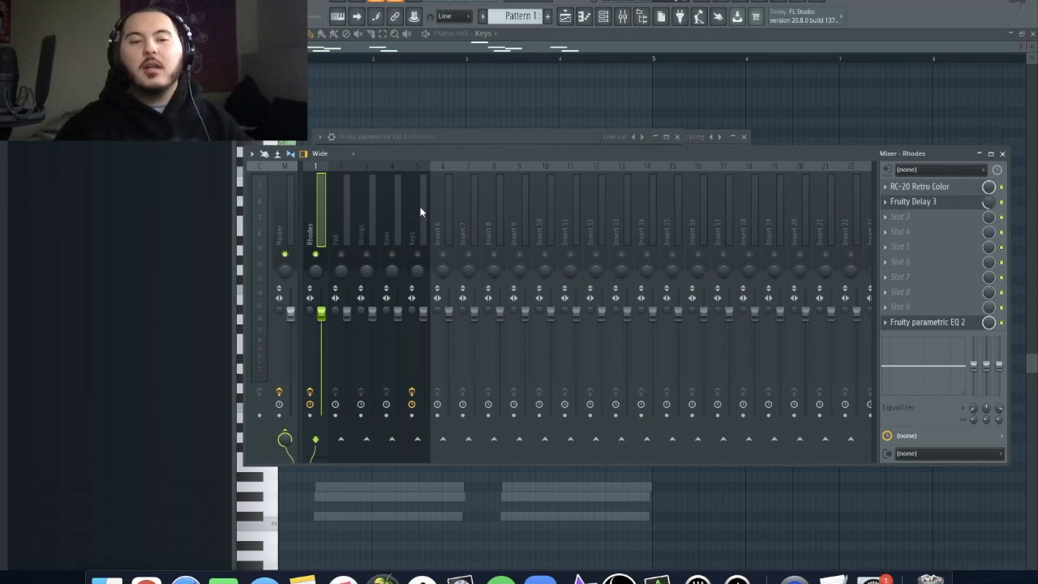
Step: Review the Fruity Delay 3 and Fruity Parametric EQ 2 settings on the Rhodes mixer track
left_click(915, 201)
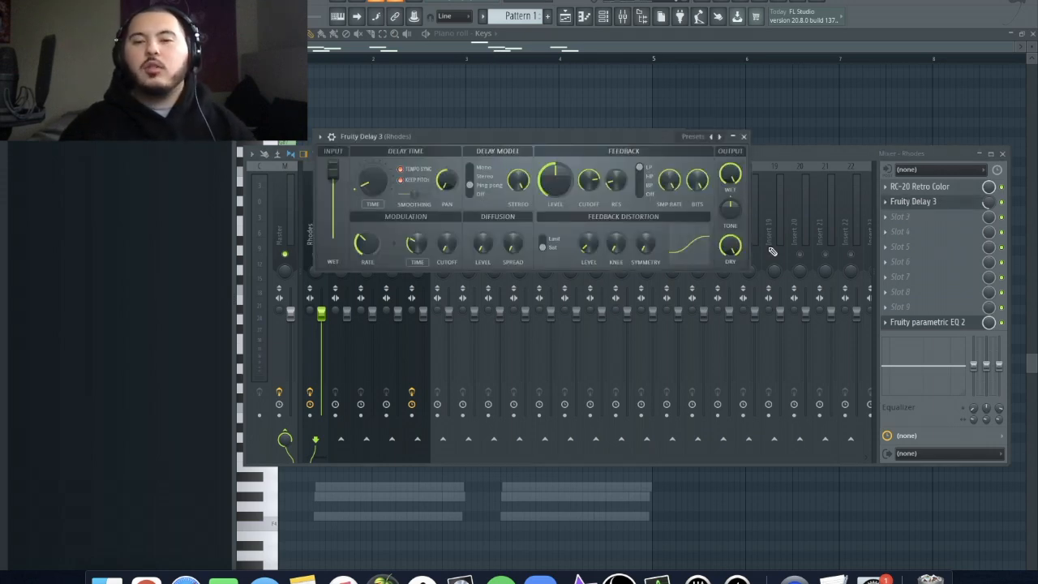
left_click(744, 136)
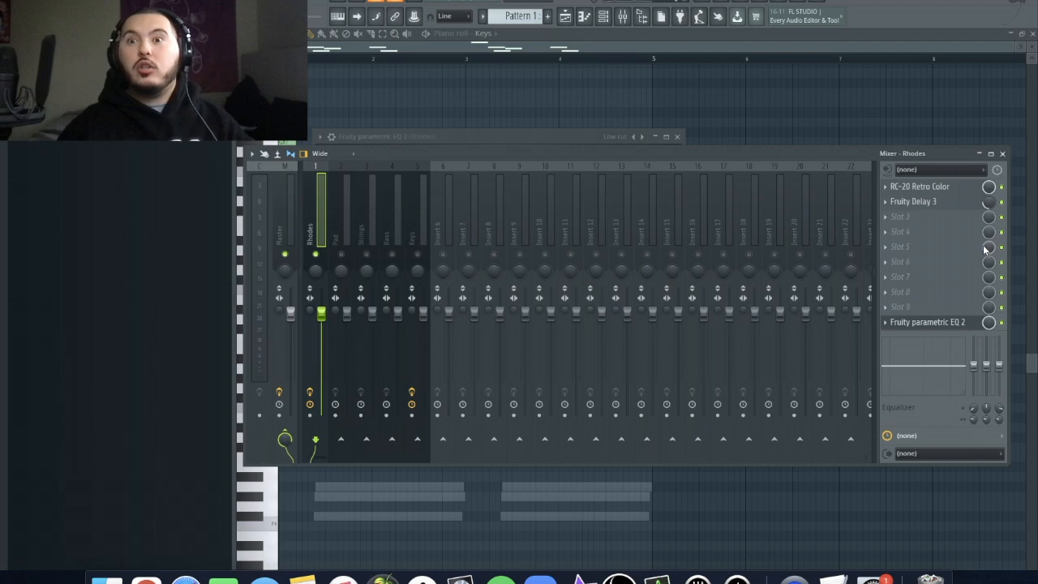
left_click(945, 322)
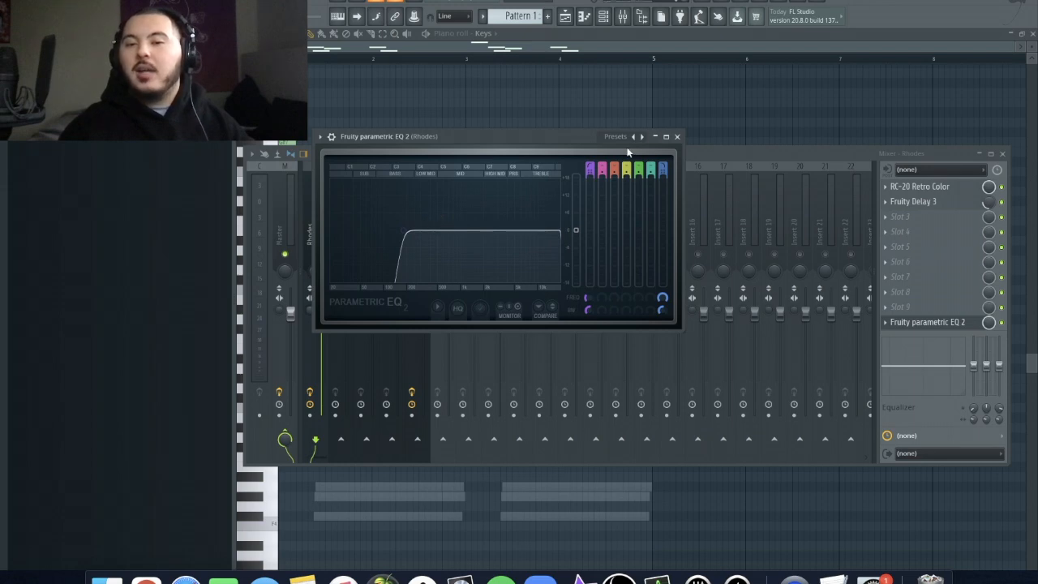
left_click(677, 137)
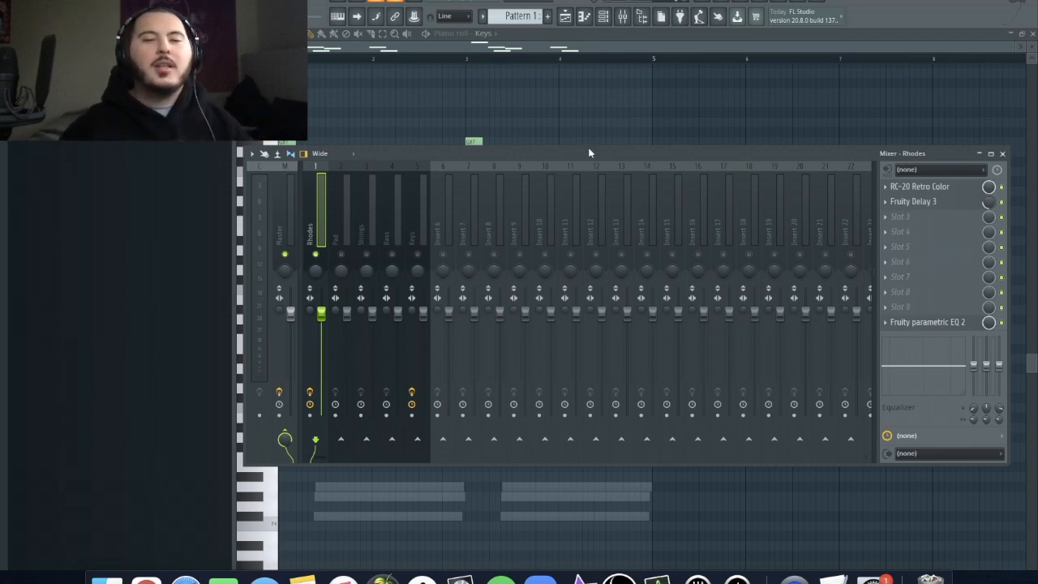
Step: Add RC-20 Retro Color to the first effect slot of the Pad mixer track
left_click(345, 219)
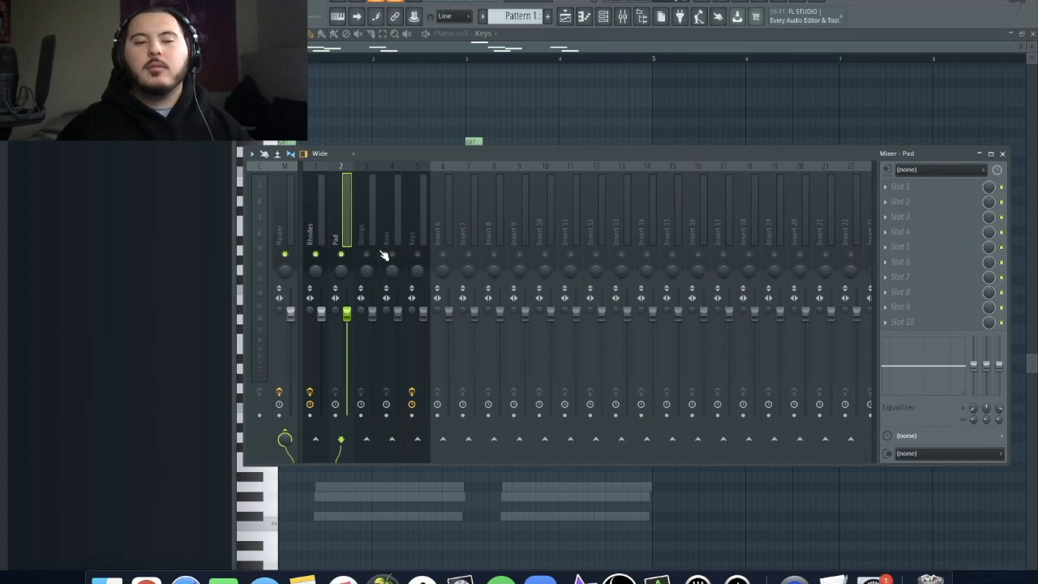
left_click(899, 187)
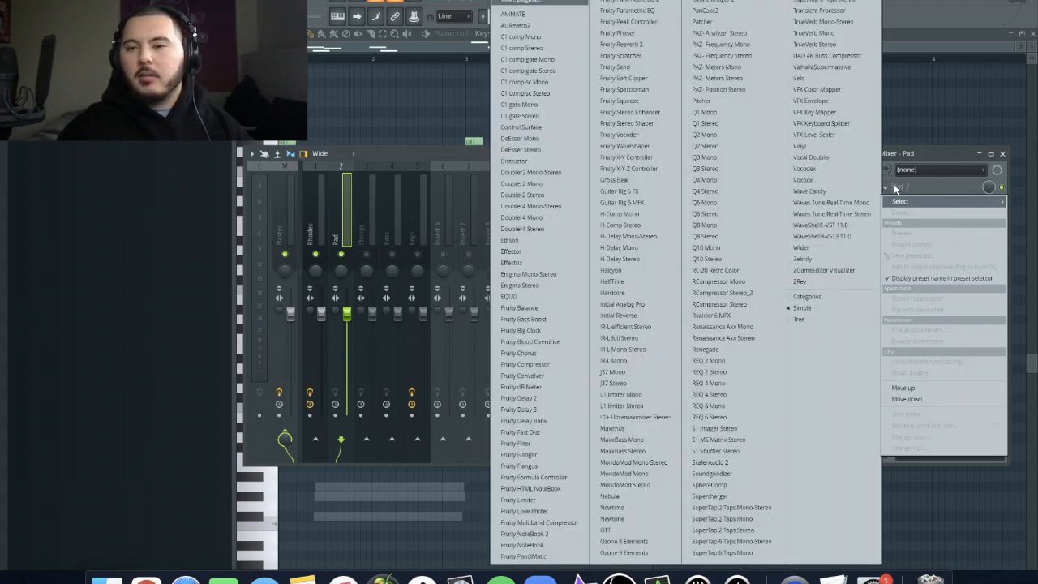
left_click(707, 270)
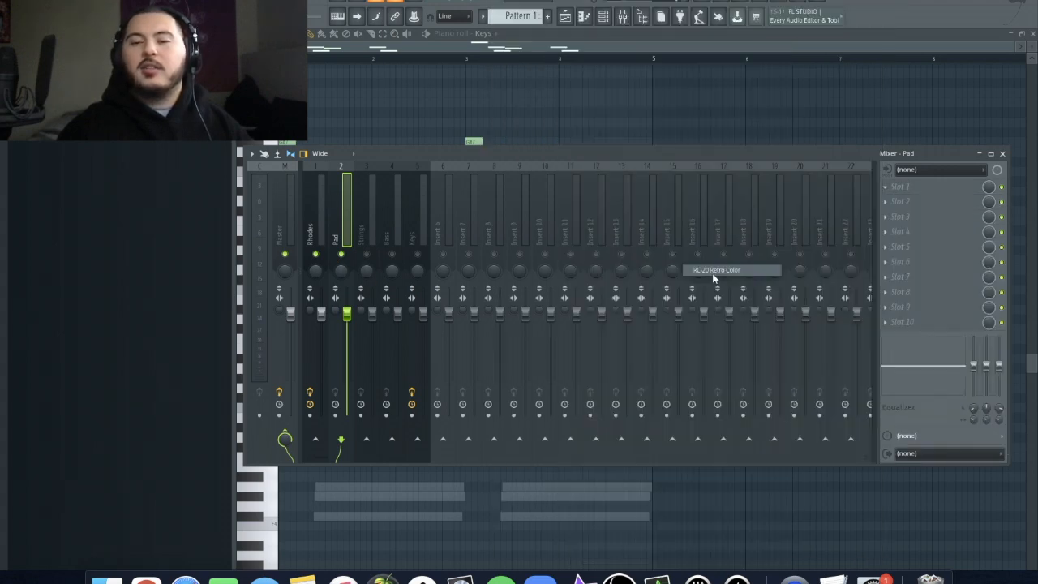
Step: Load the No More Boring Pads preset in the Pad track's RC-20 Retro Color and increase its output stereo width
left_click(390, 123)
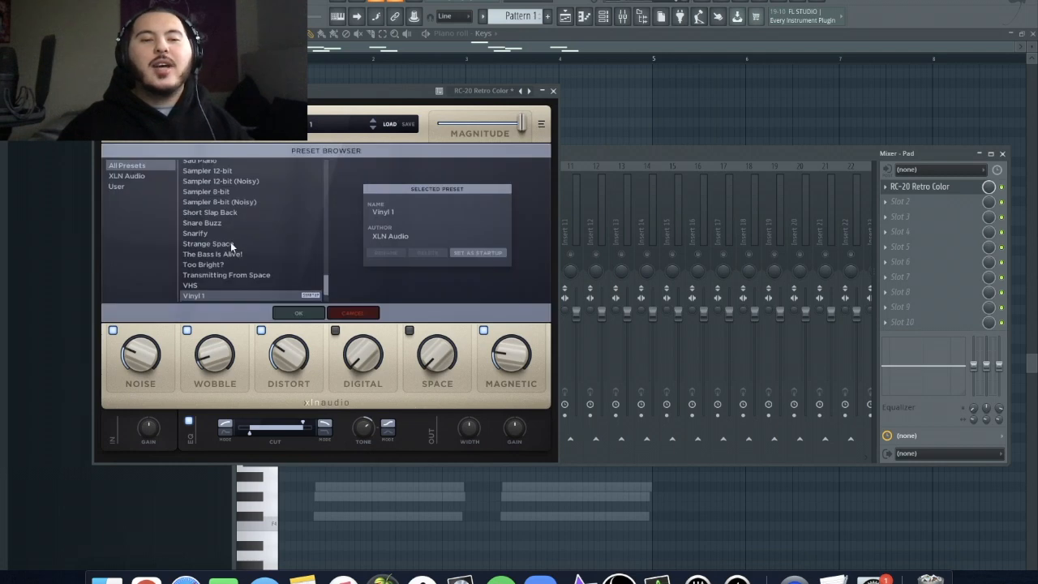
scroll(230, 242, "up", 5)
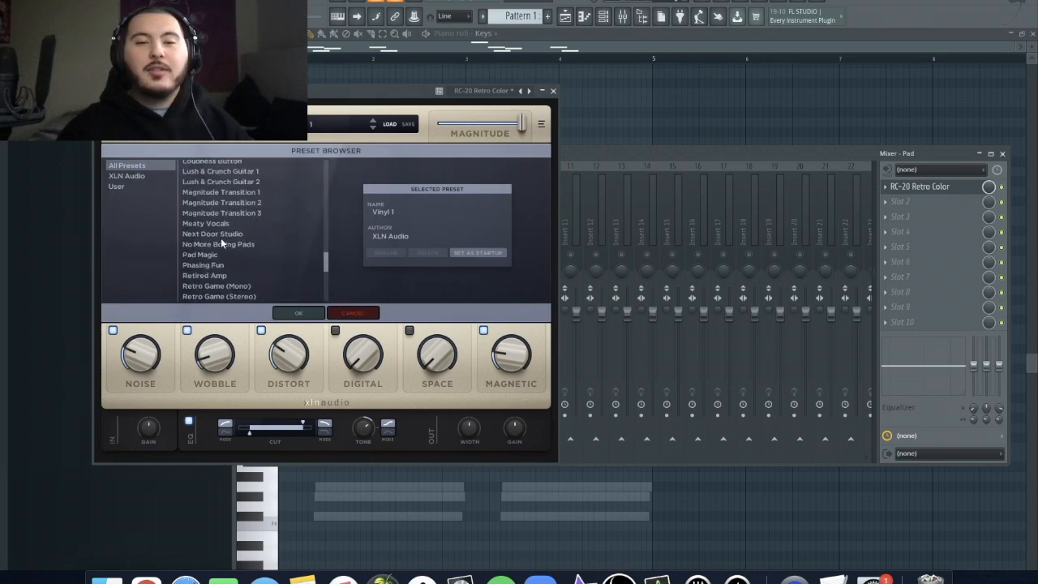
left_click(223, 234)
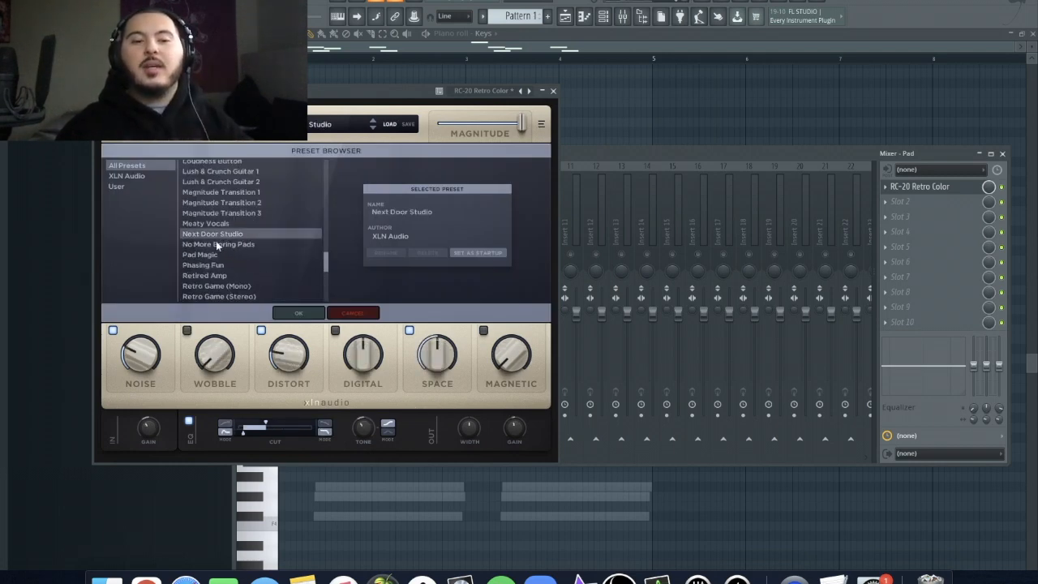
left_click(285, 314)
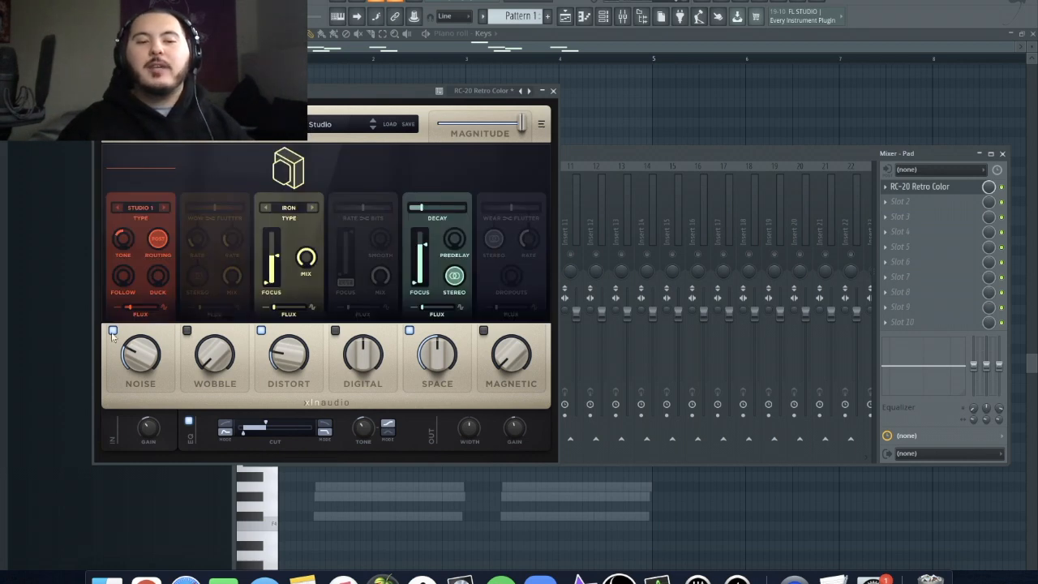
left_click(373, 123)
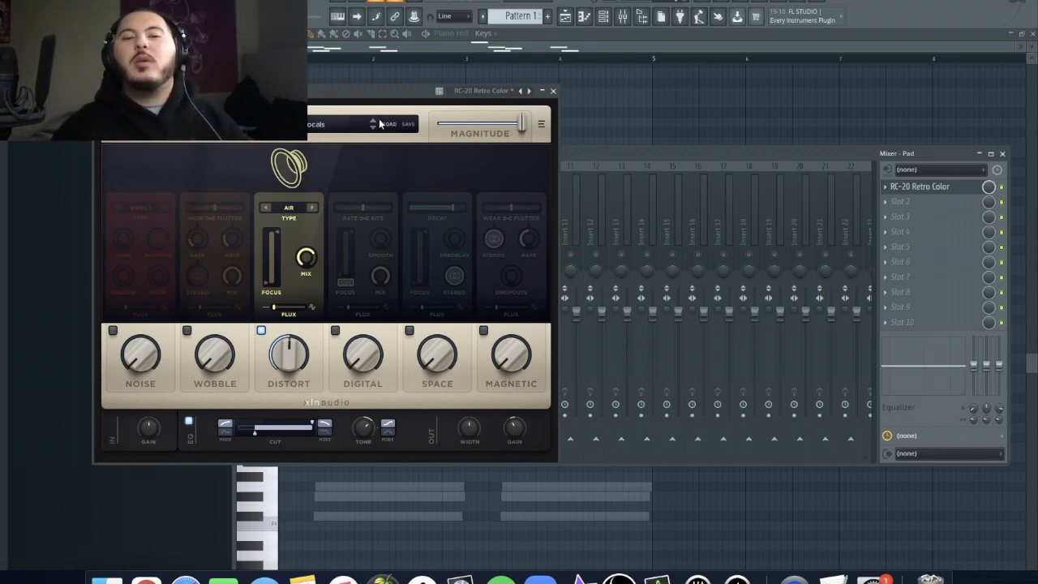
left_click(373, 127)
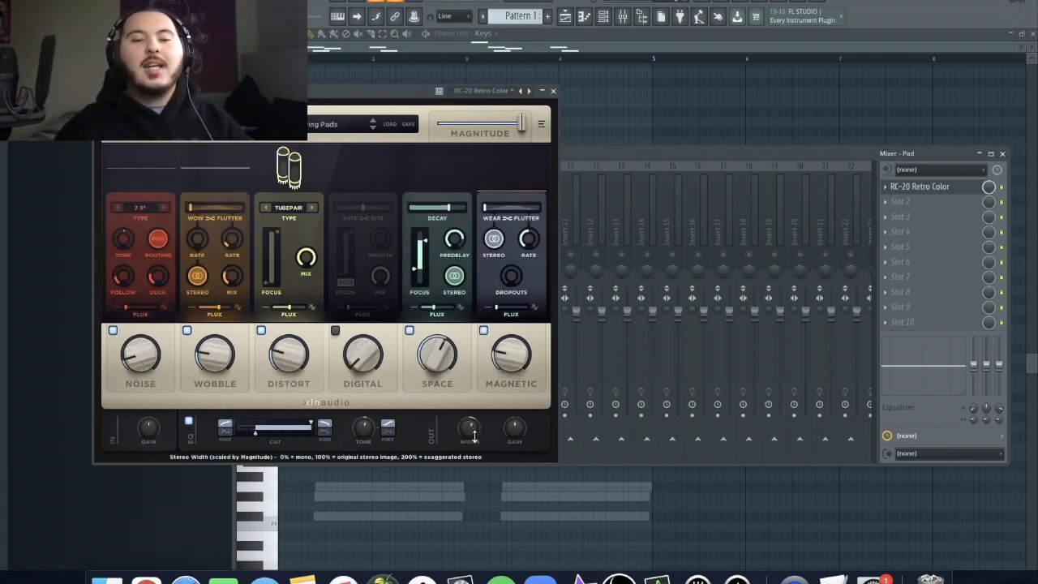
left_click_drag(474, 435, 473, 411)
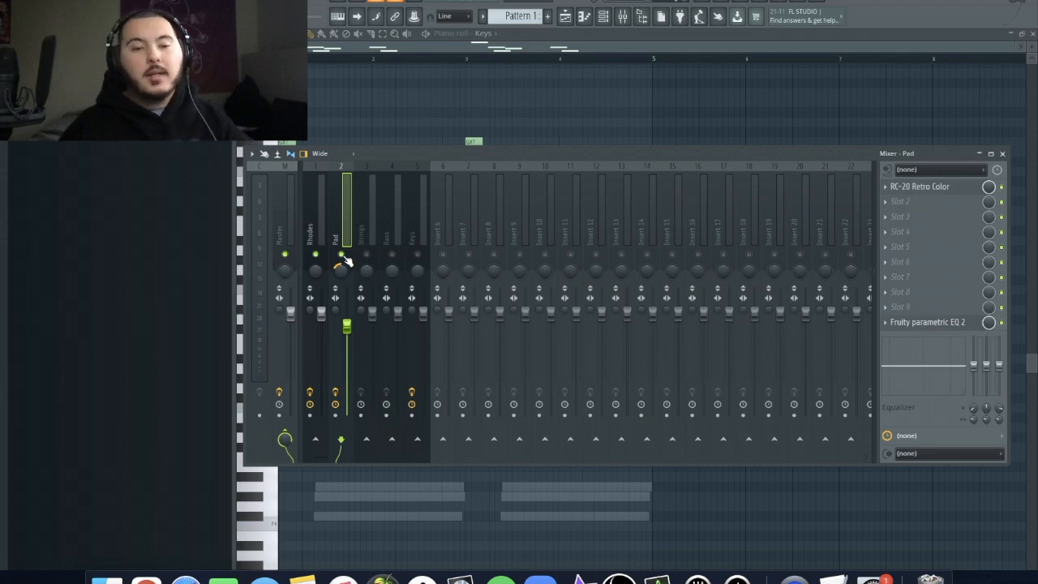
Step: Pan the Strings mixer track to the right and lower its volume
left_click(367, 255)
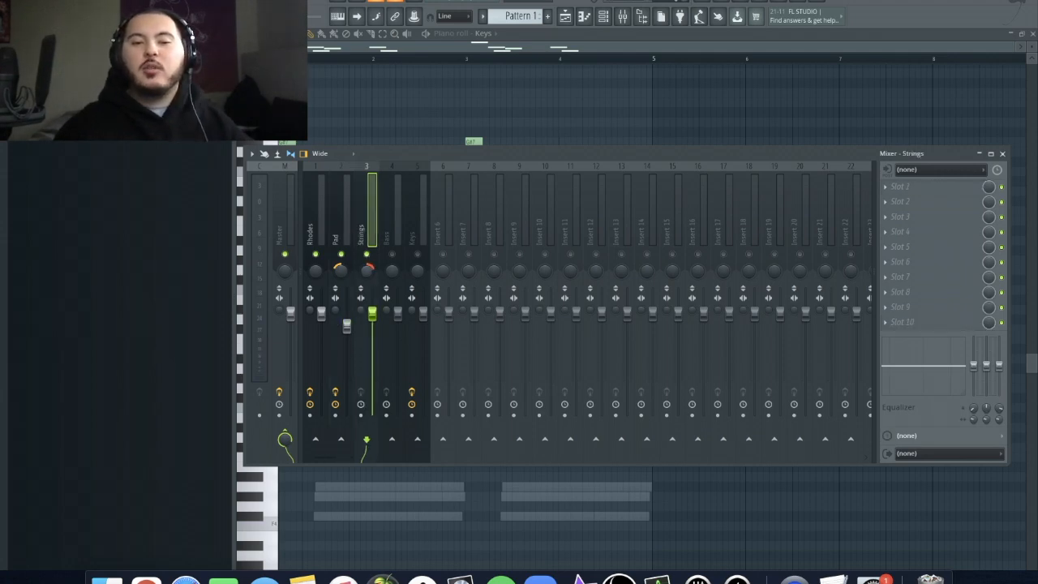
left_click_drag(372, 313, 373, 334)
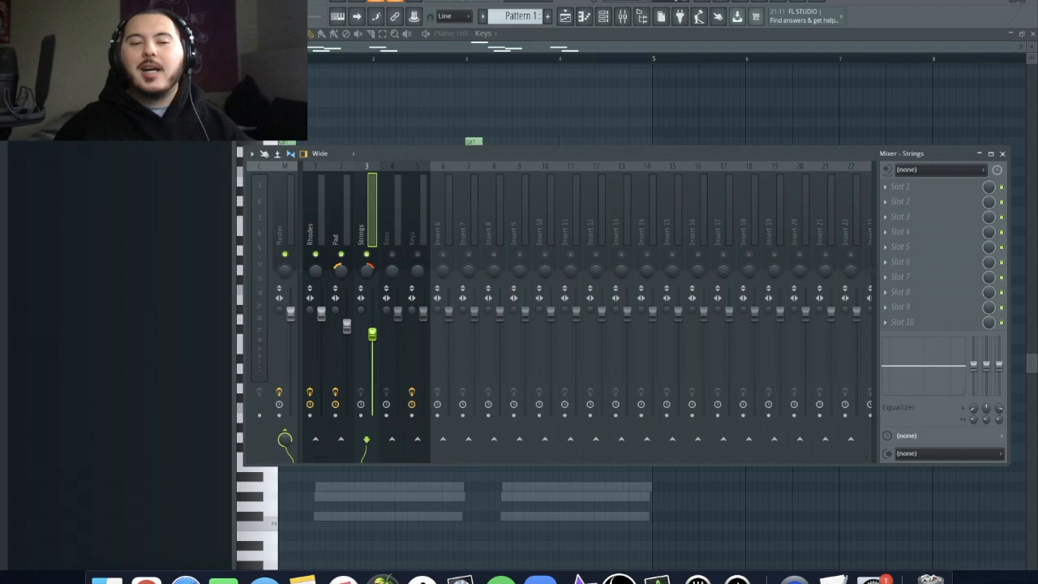
Step: Add Fruity Reeverb 2 to the first slot of the Strings track, lowering its dry level and raising its wet level
left_click(888, 188)
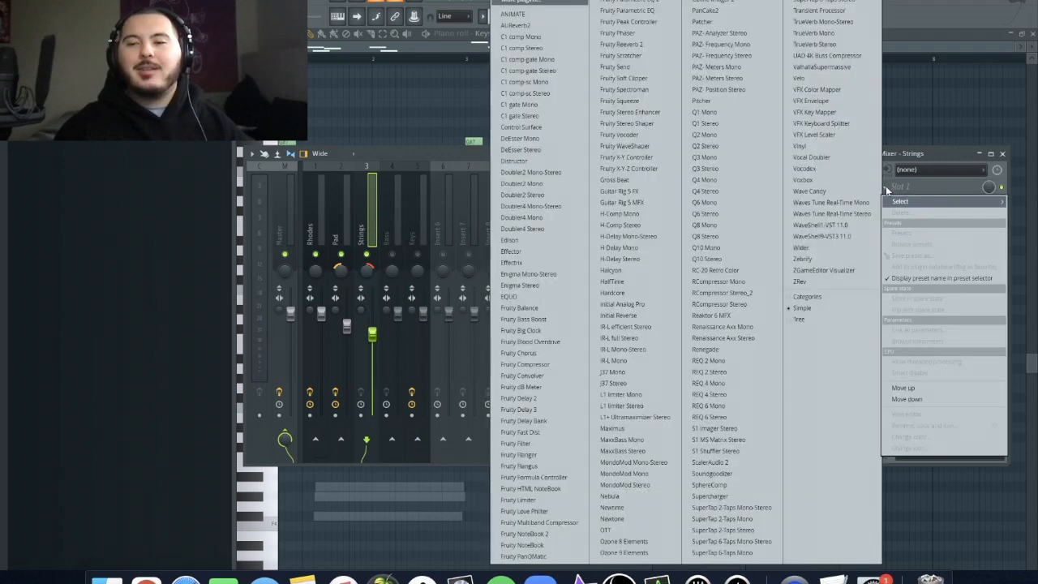
left_click(647, 41)
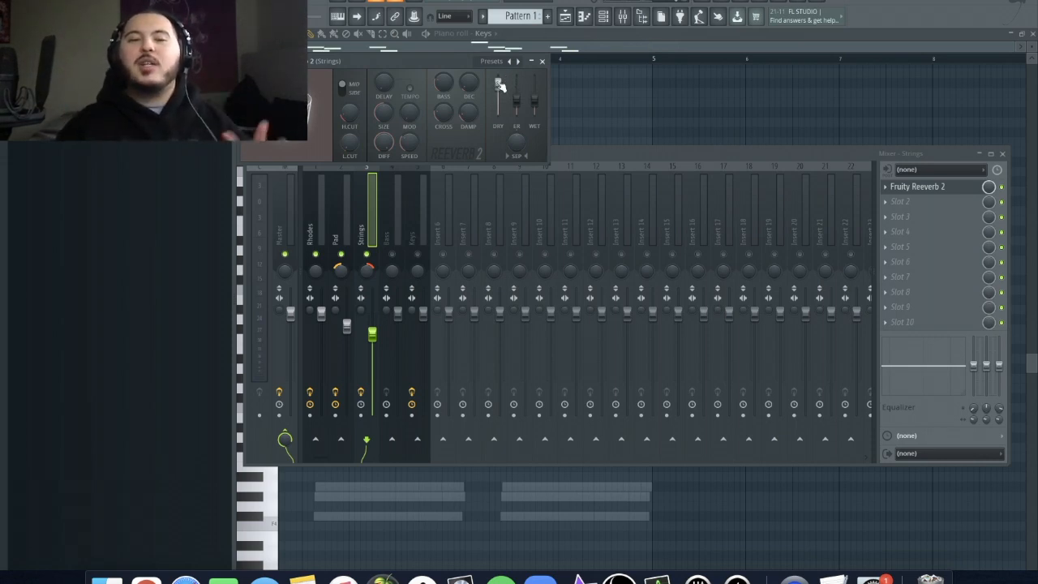
left_click_drag(500, 86, 500, 94)
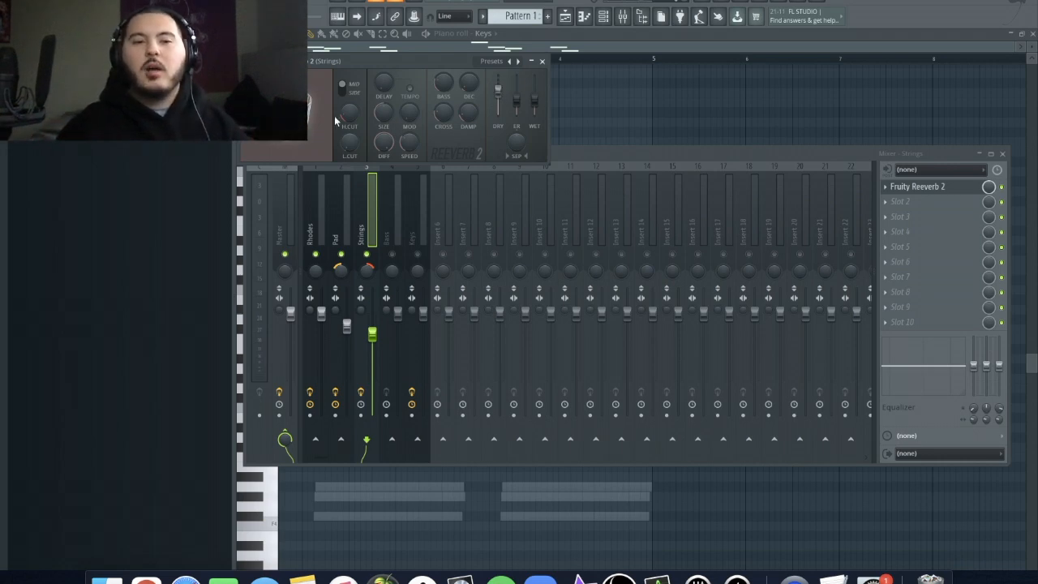
left_click_drag(529, 102, 534, 95)
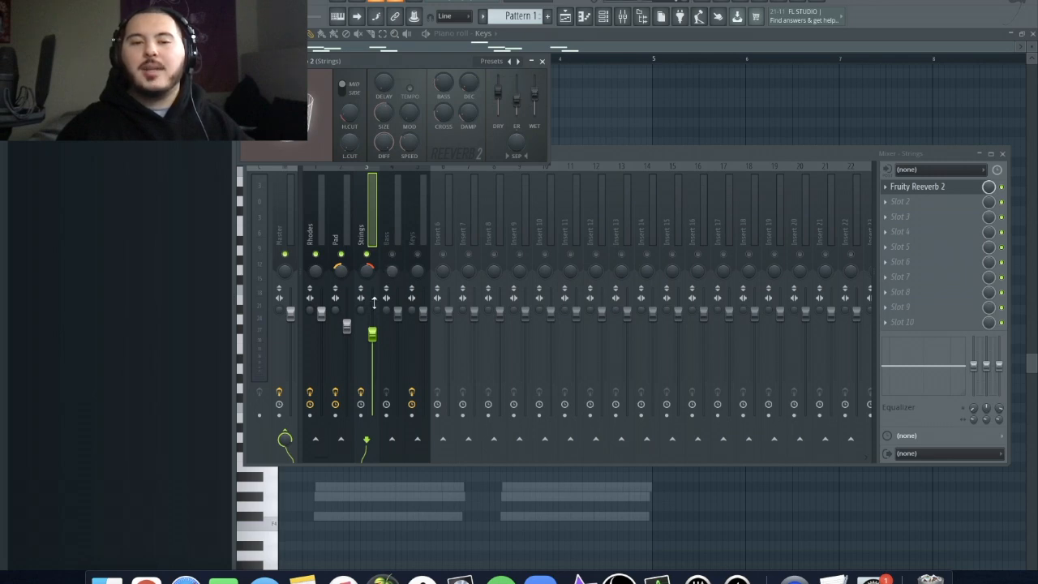
left_click(372, 331)
Step: Add Fruity Delay 3 with the Ping pong preset to the Strings track, reduce its mix level and close both effect windows
left_click(890, 210)
left_click(892, 202)
left_click(893, 202)
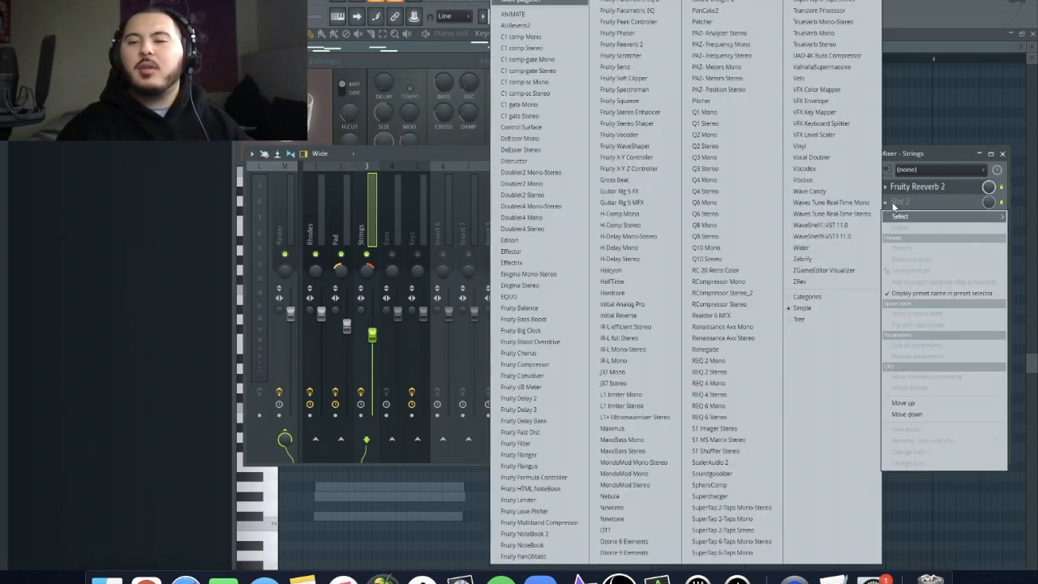
left_click(533, 412)
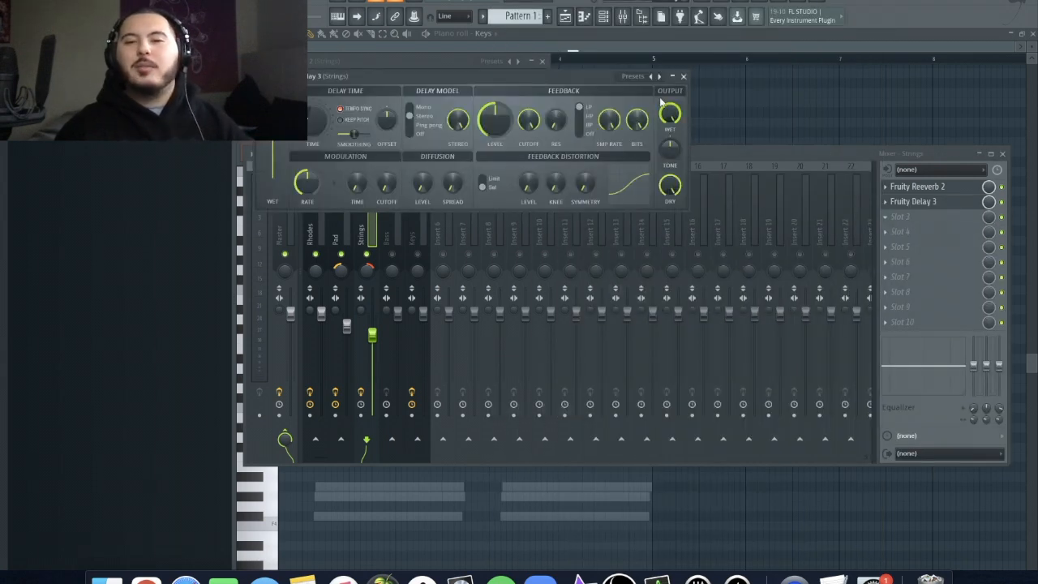
left_click(658, 79)
left_click(680, 145)
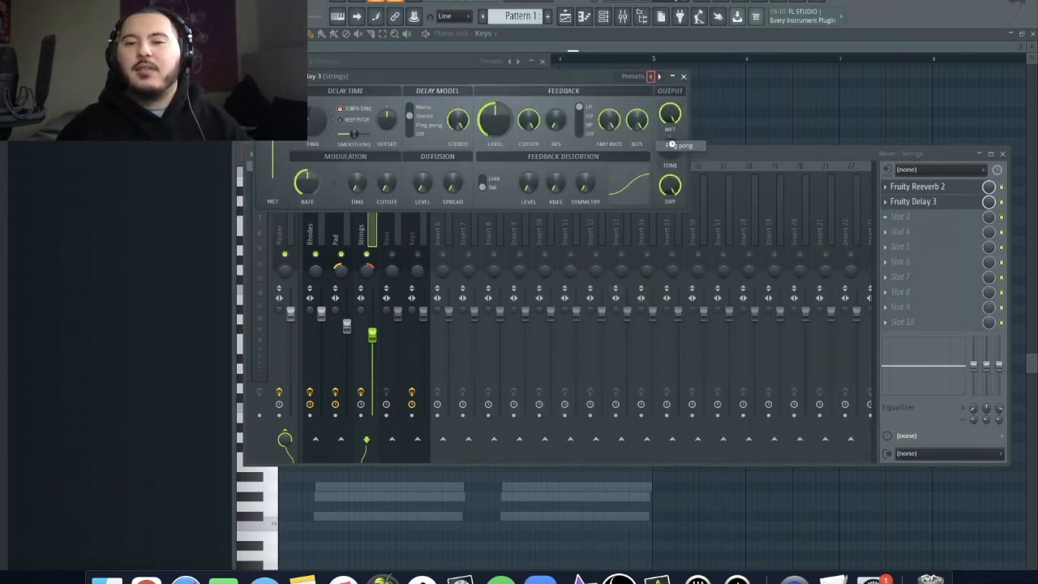
left_click(984, 200)
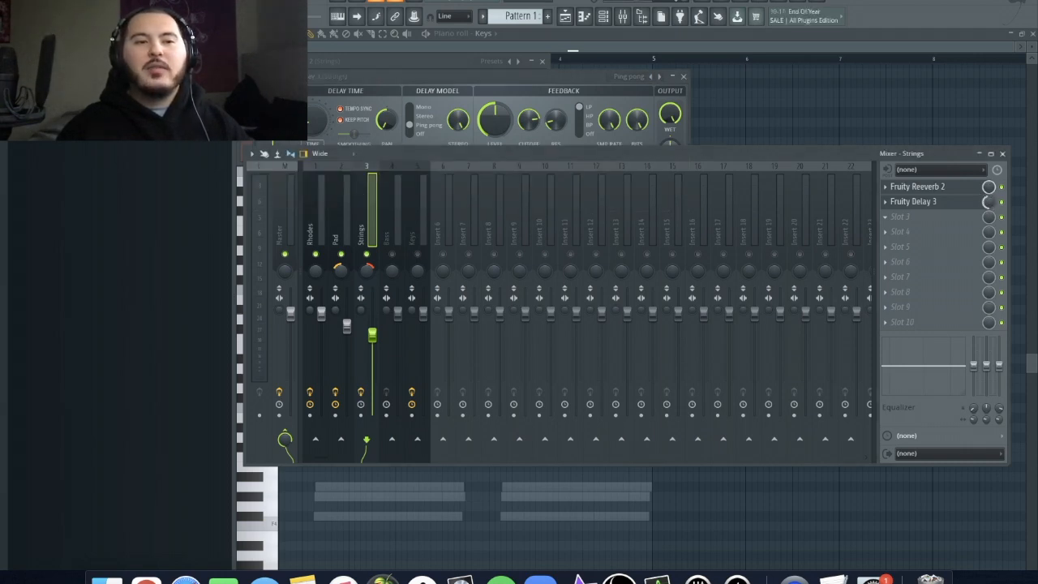
left_click(683, 77)
left_click(544, 62)
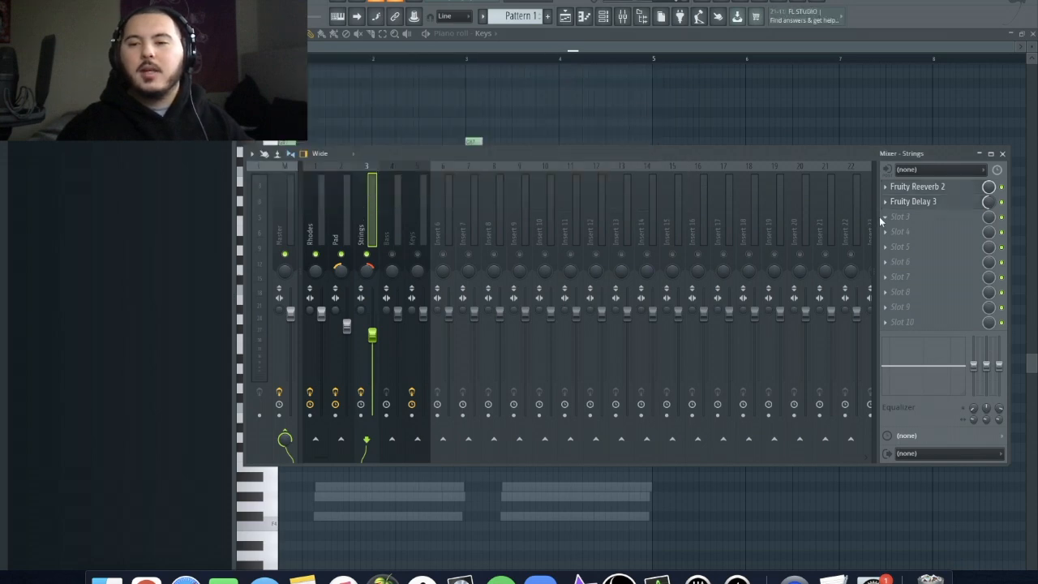
Step: Add Fruity Parametric EQ 2 with the Low cut preset to the Strings track, raise the cutoff slightly and play the pattern
left_click(882, 222)
left_click(651, 5)
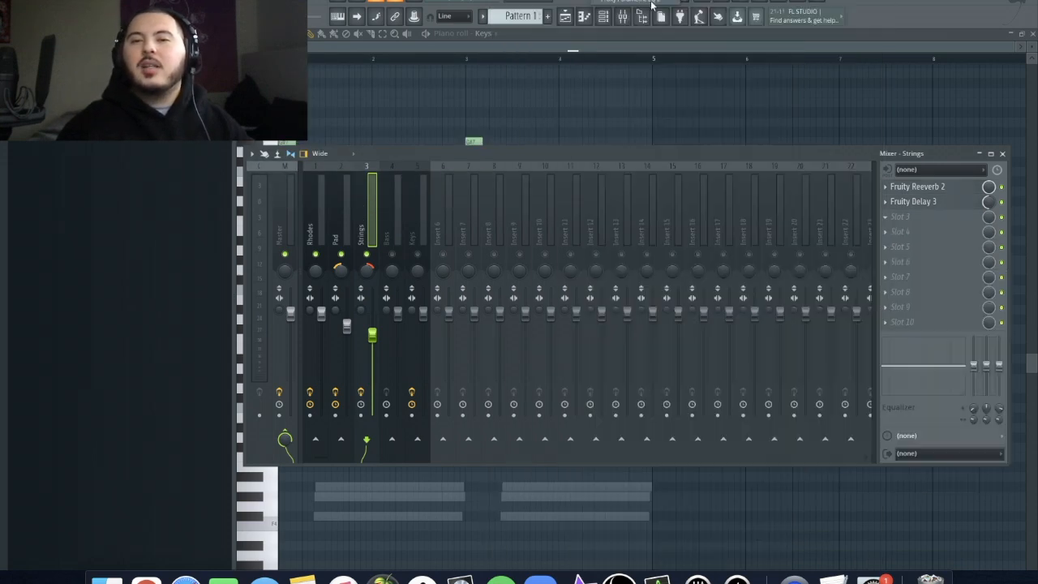
left_click(597, 92)
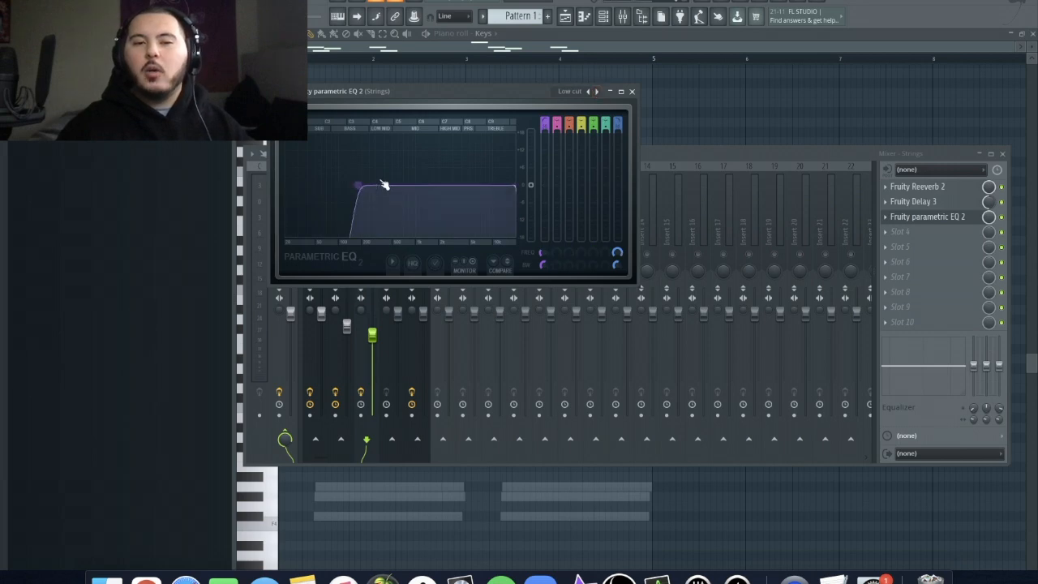
left_click_drag(358, 185, 361, 185)
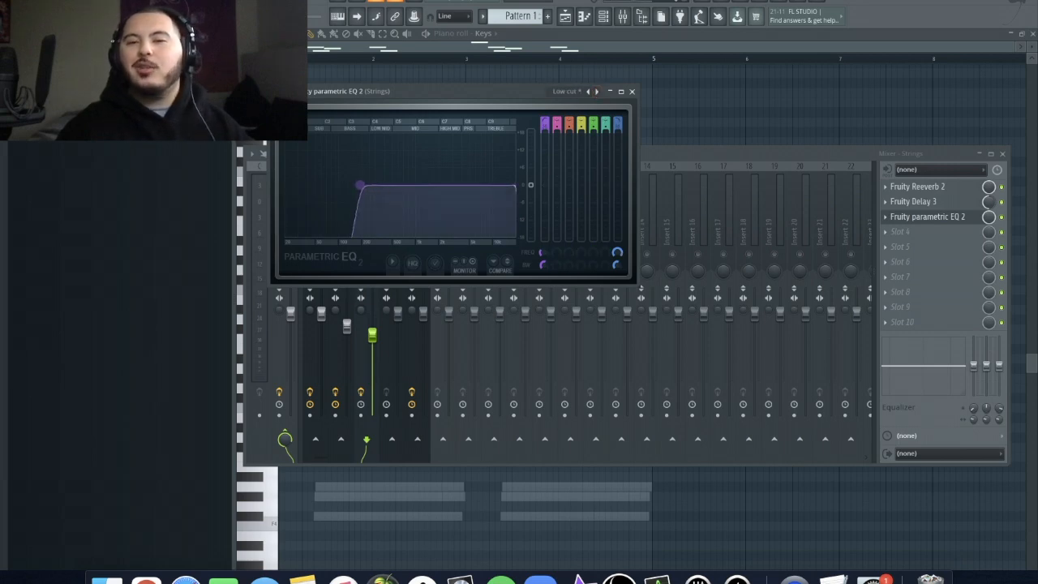
left_click(632, 91)
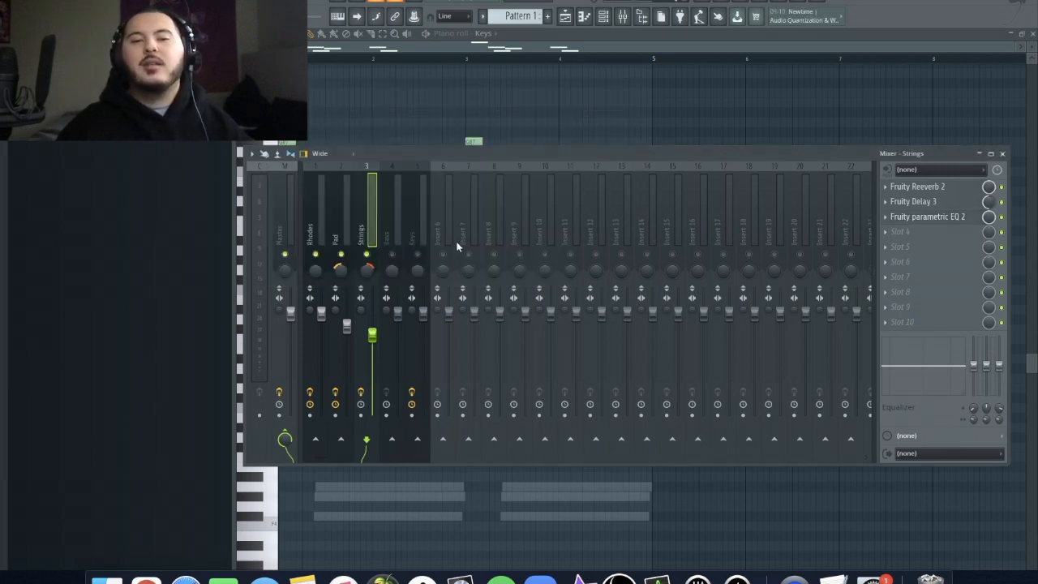
key("space")
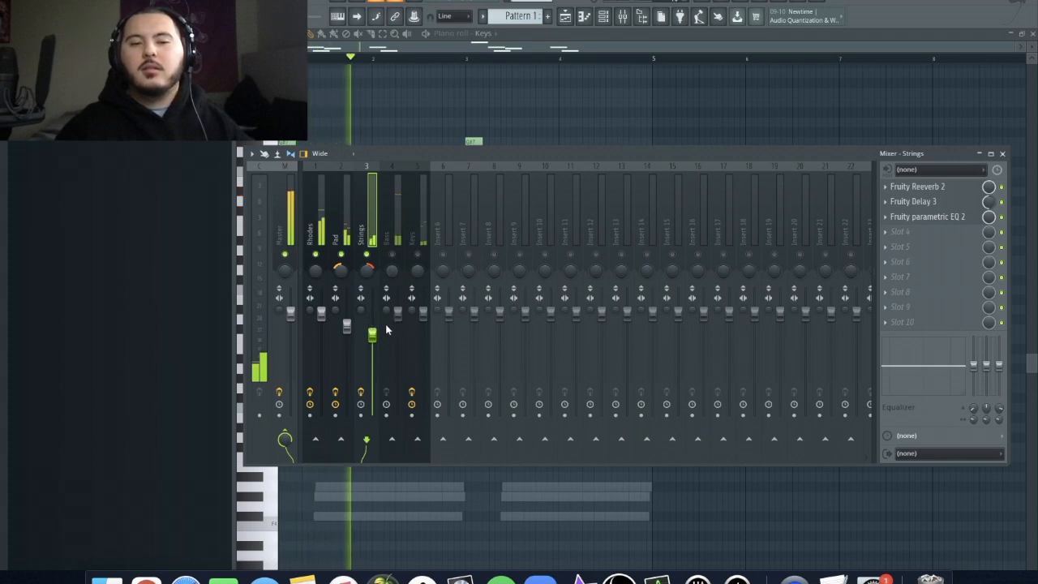
Step: Lower the Strings mixer track's volume further, unmute the Bass track and play the pattern from the start
left_click_drag(373, 335, 373, 362)
key("space")
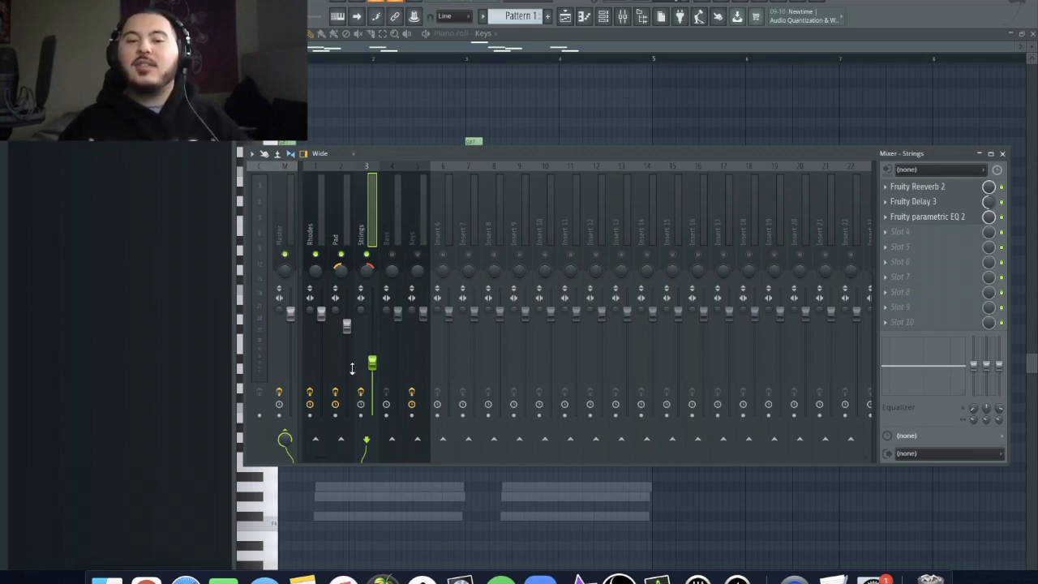
left_click(393, 255)
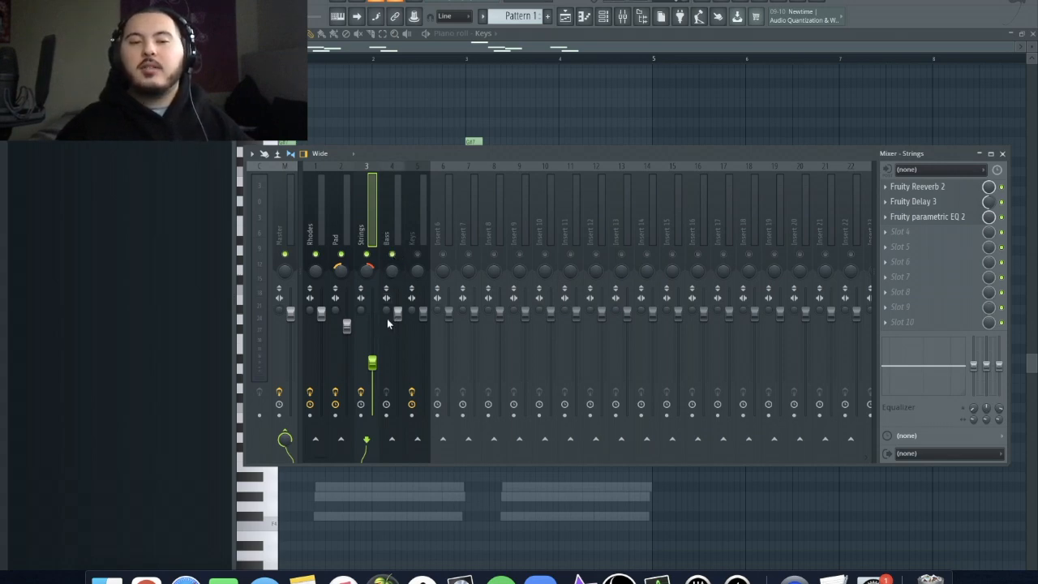
key("space")
Step: Add Fruity Parametric EQ 2 to the first slot of the Bass track and boost band 2 in the low end
left_click(391, 211)
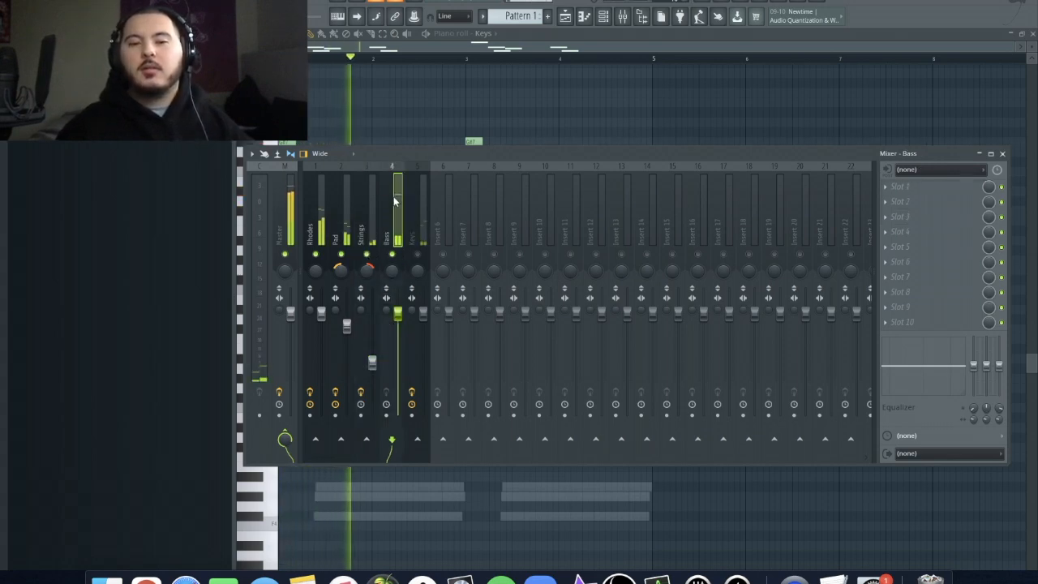
left_click(910, 188)
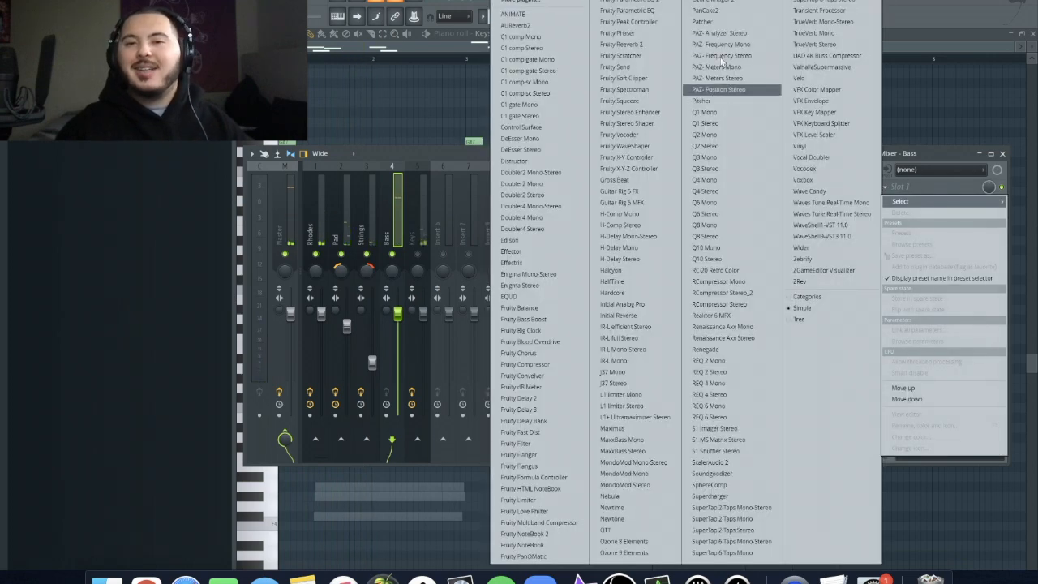
key("Escape")
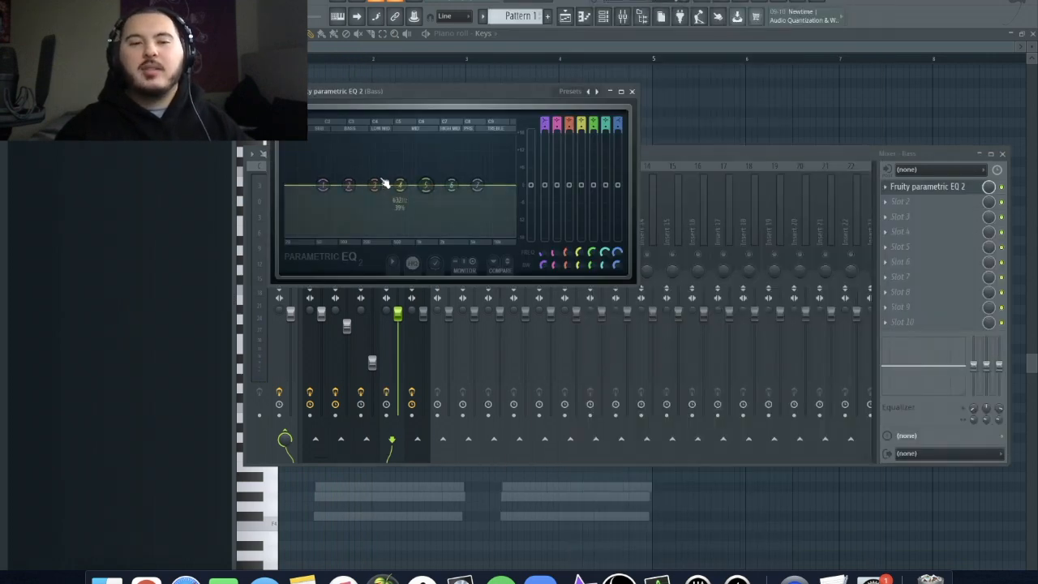
left_click_drag(348, 185, 326, 162)
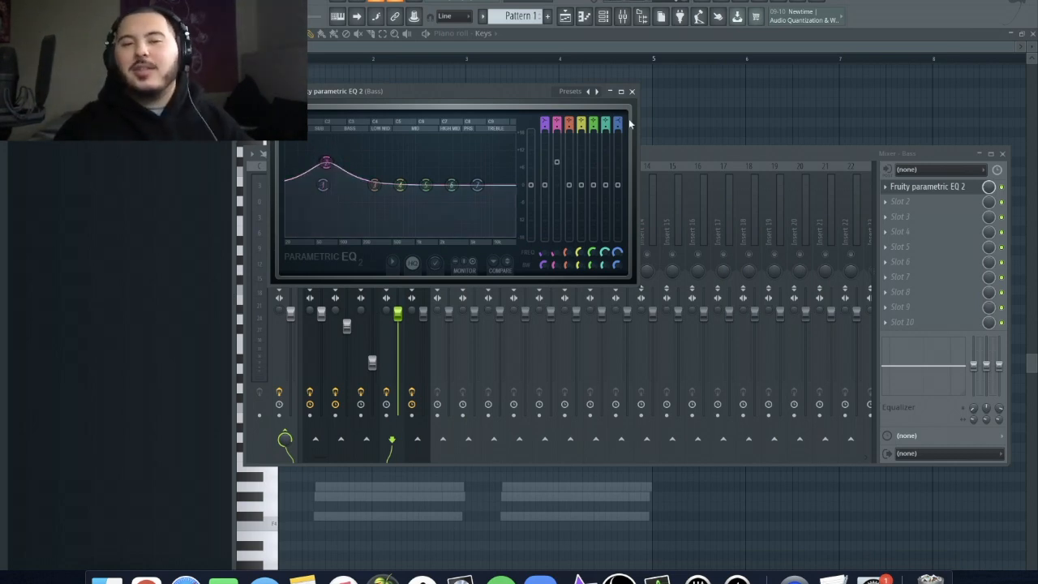
left_click(633, 92)
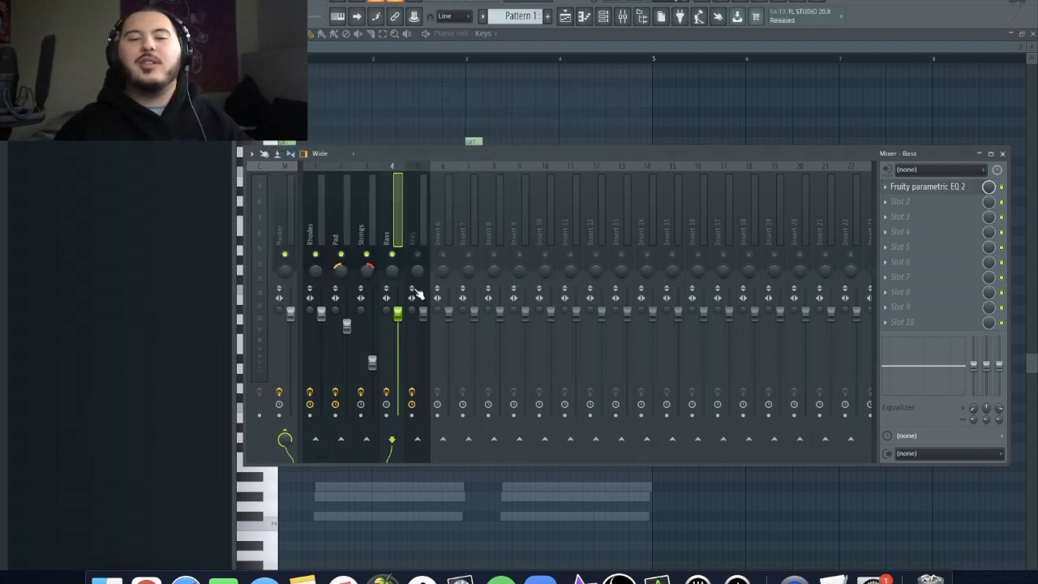
Step: Reopen the Bass track's parametric EQ and reduce the band 2 boost while the pattern plays
left_click(918, 187)
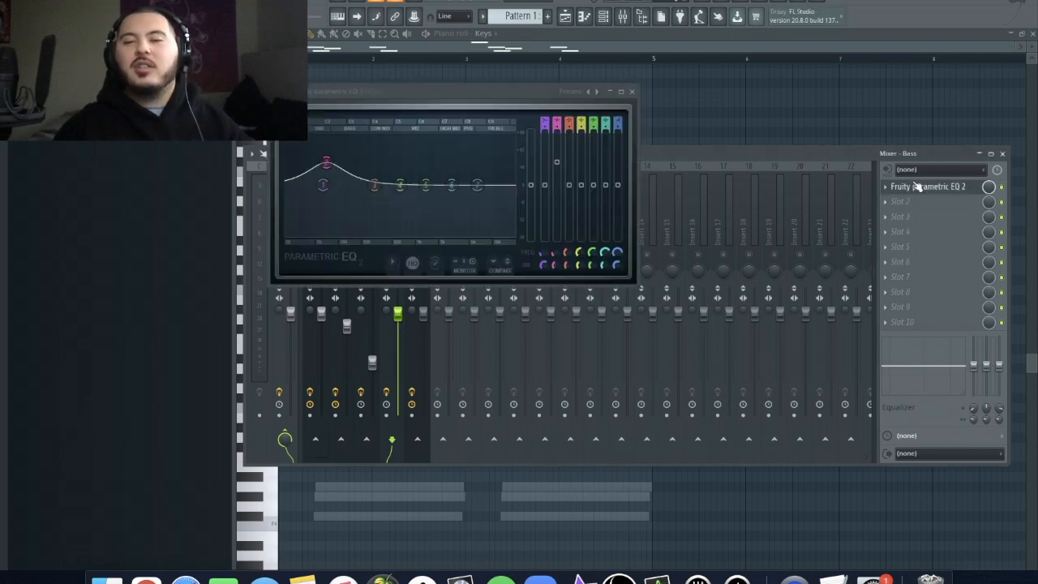
left_click_drag(327, 162, 323, 162)
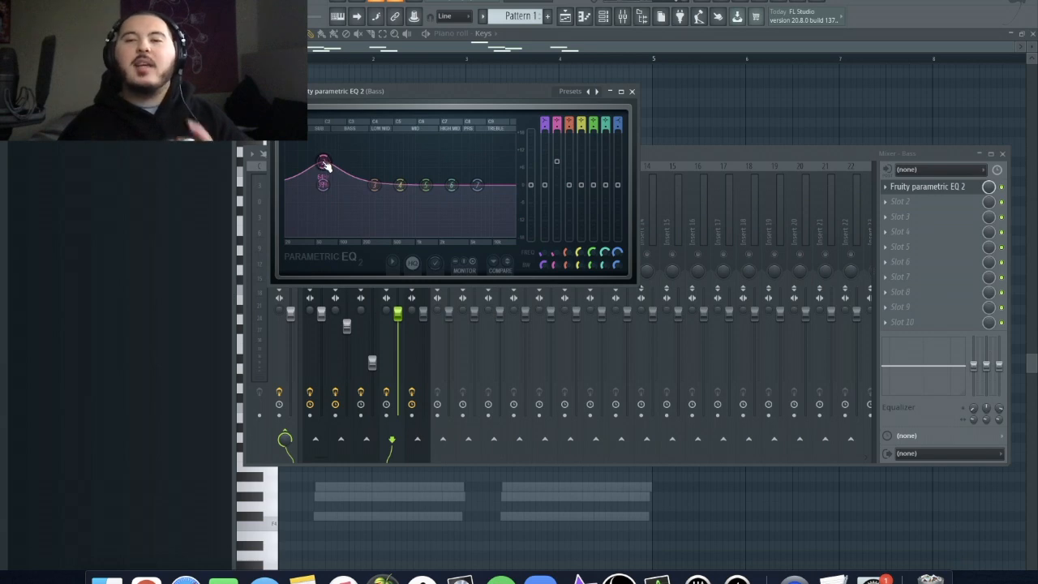
key("space")
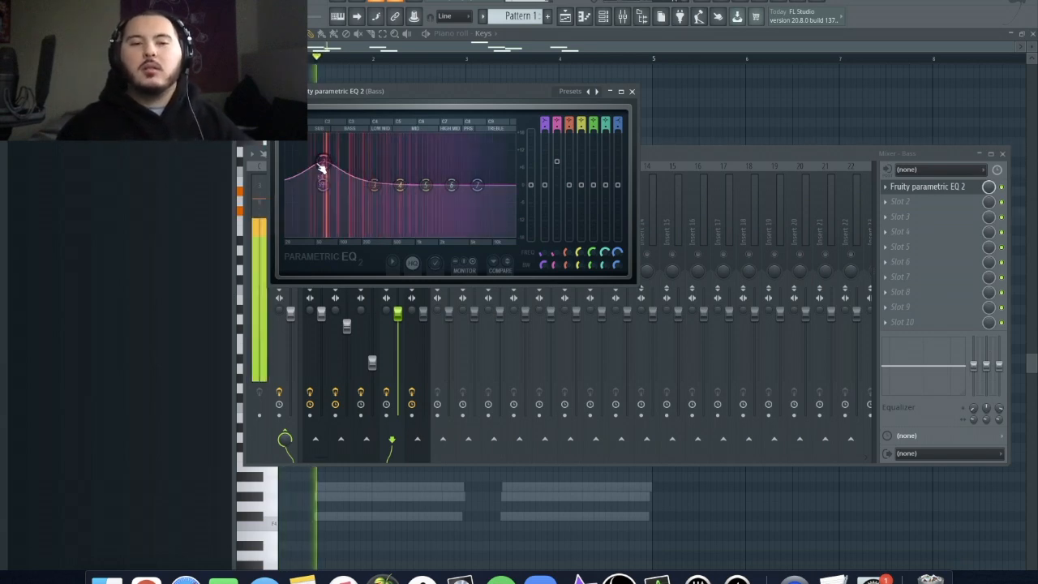
left_click_drag(324, 161, 326, 169)
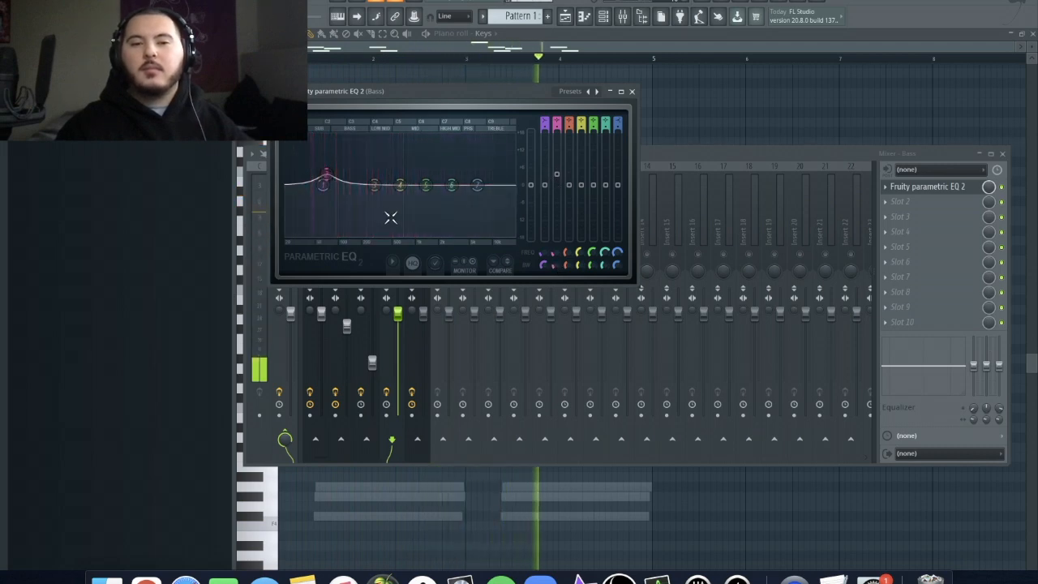
Step: Cut band 1 of the Bass EQ and shift it to a lower frequency, then close the EQ and stop playback
left_click_drag(547, 179, 547, 194)
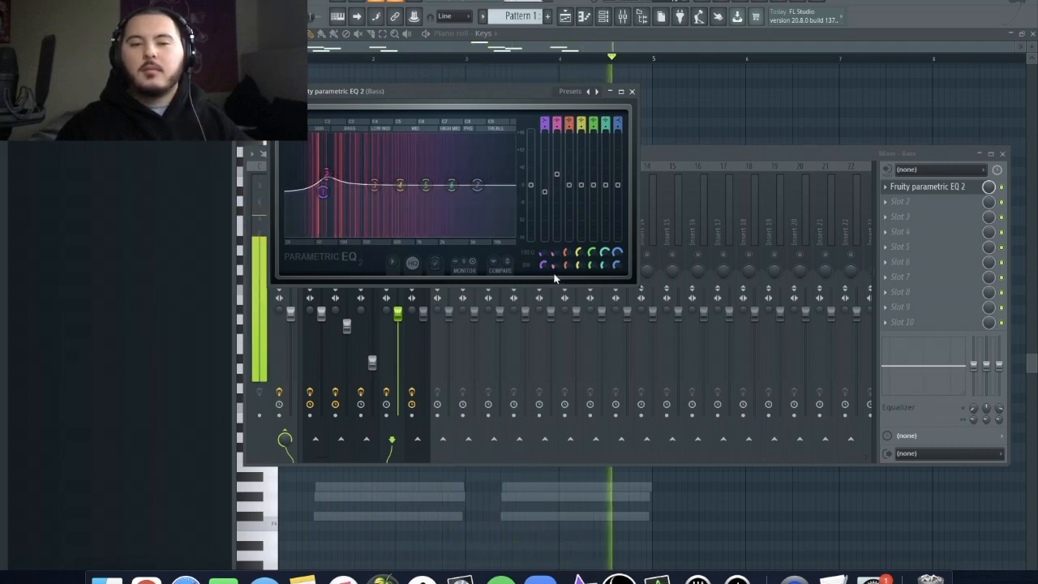
left_click_drag(544, 253, 545, 267)
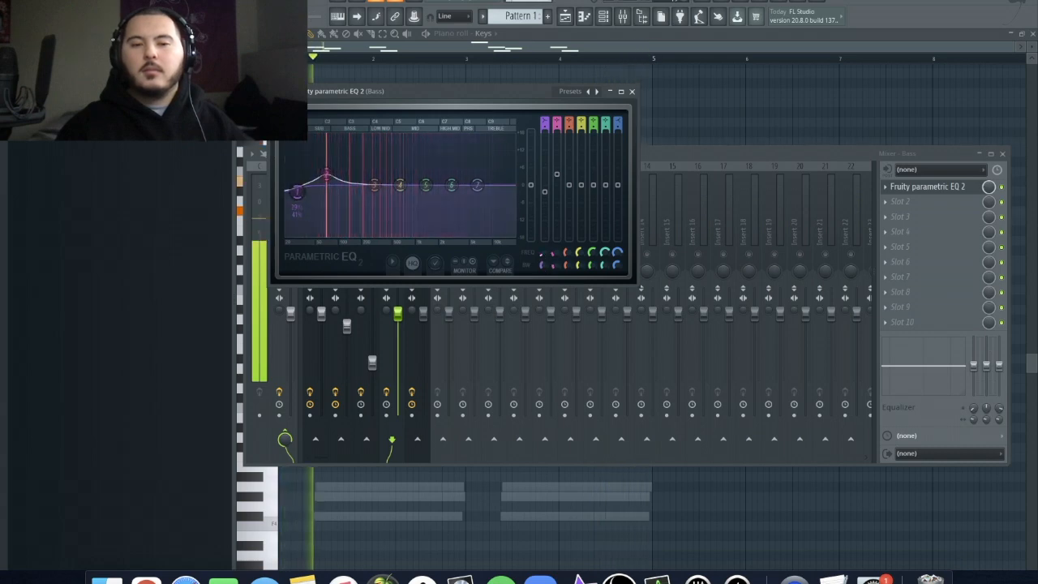
left_click_drag(548, 224, 548, 231)
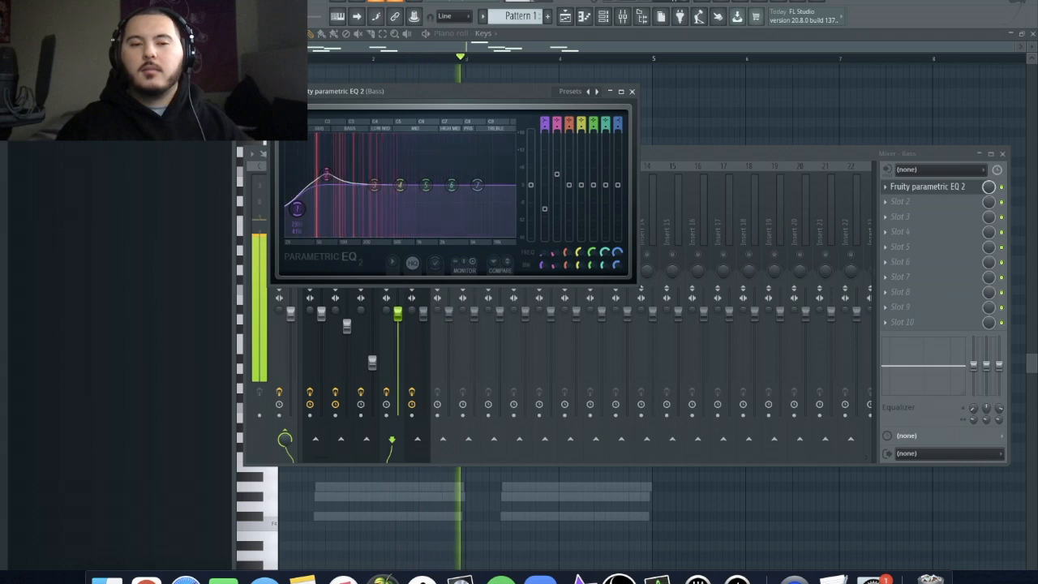
left_click_drag(547, 232, 549, 212)
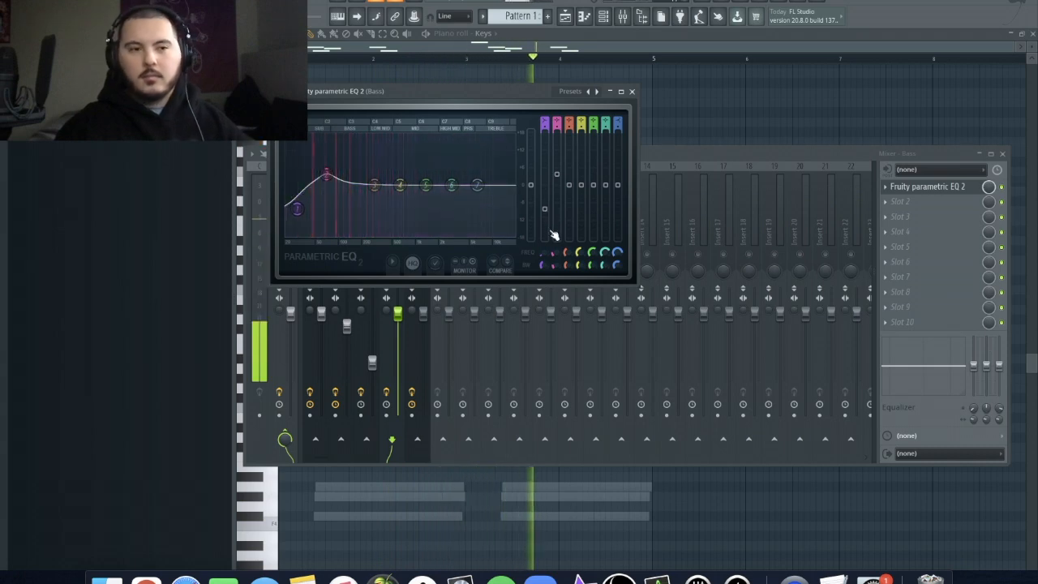
left_click(633, 92)
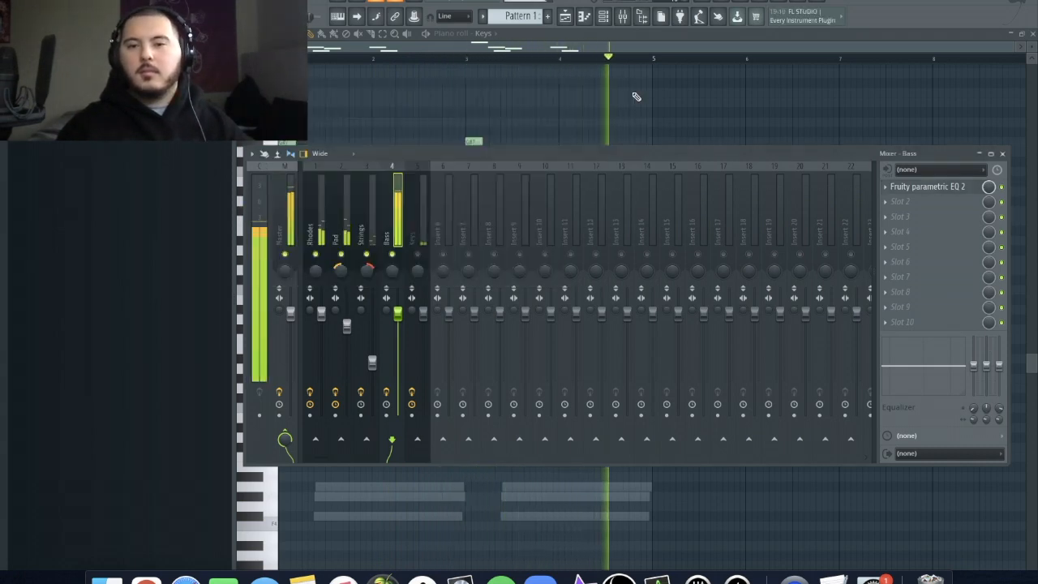
key("space")
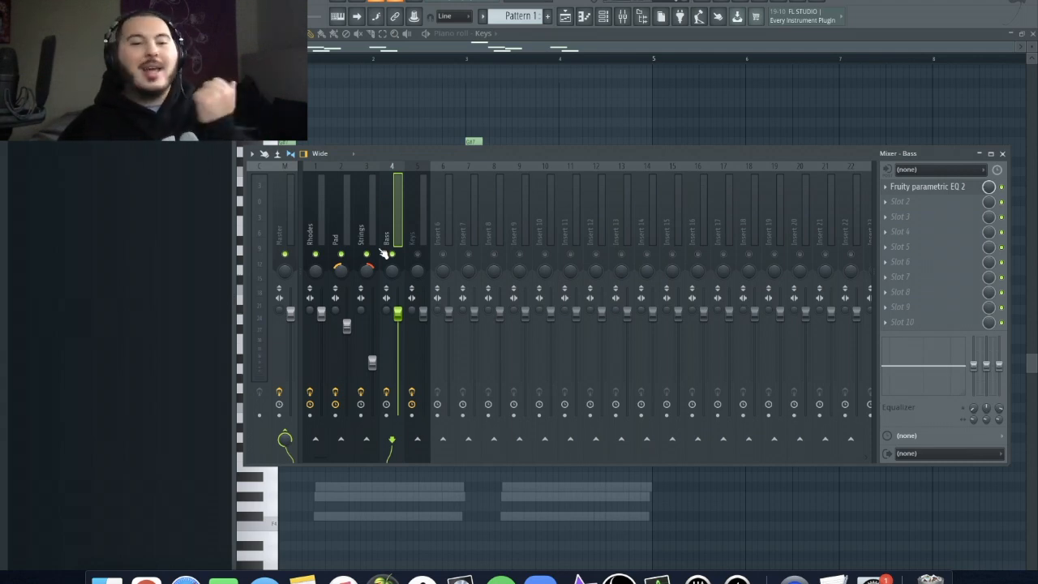
Step: Unmute the Keys mixer track and review its RC-20 Retro Color effect with the Gazing Guitar preset
left_click(416, 235)
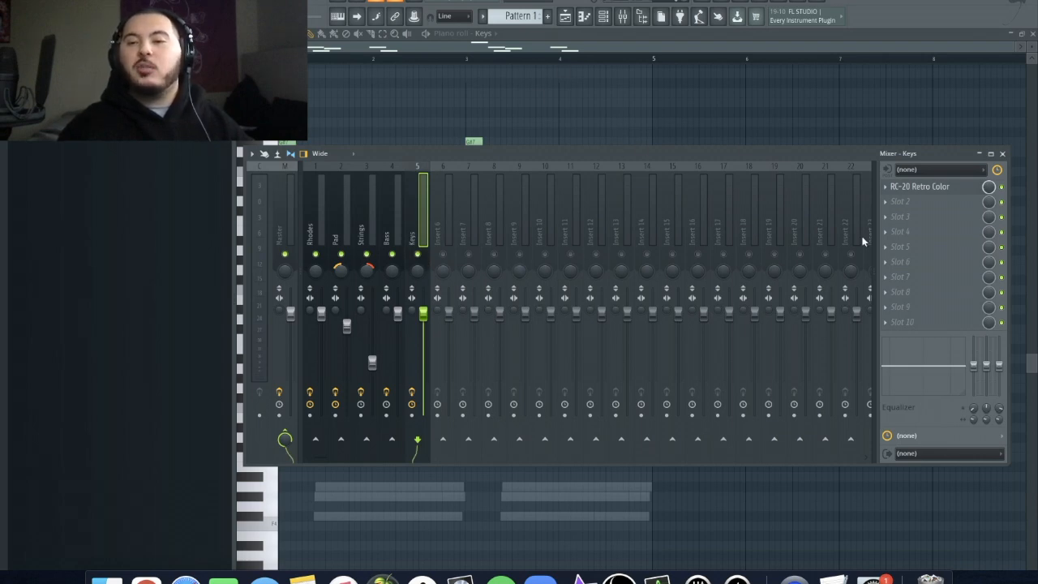
left_click(924, 187)
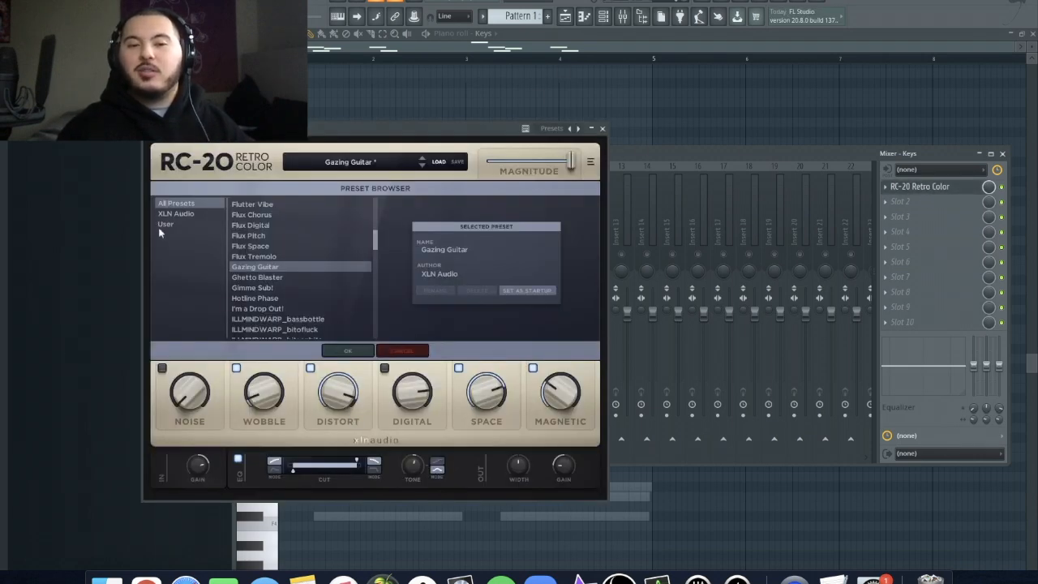
left_click(348, 163)
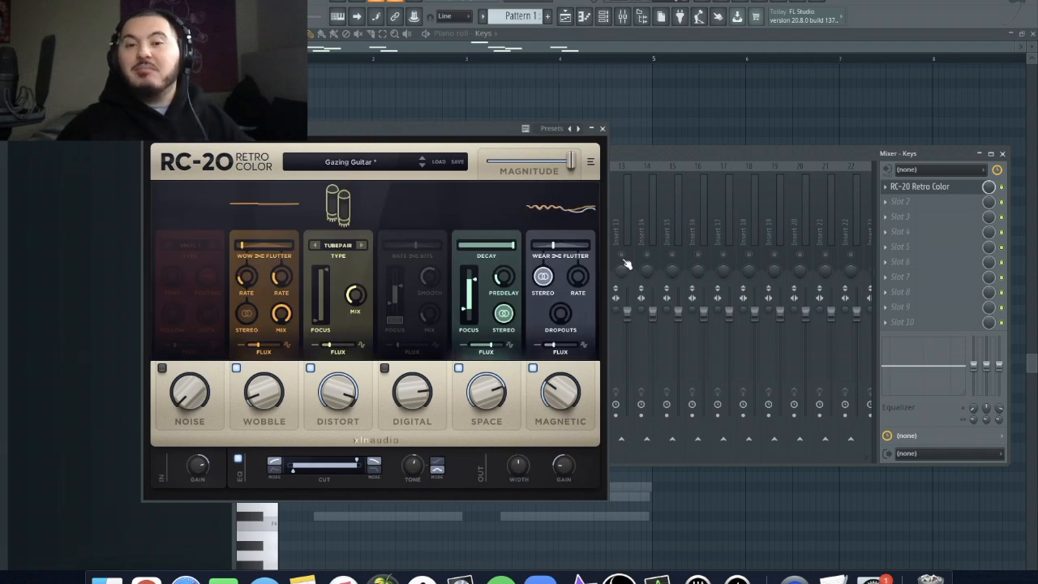
left_click(602, 128)
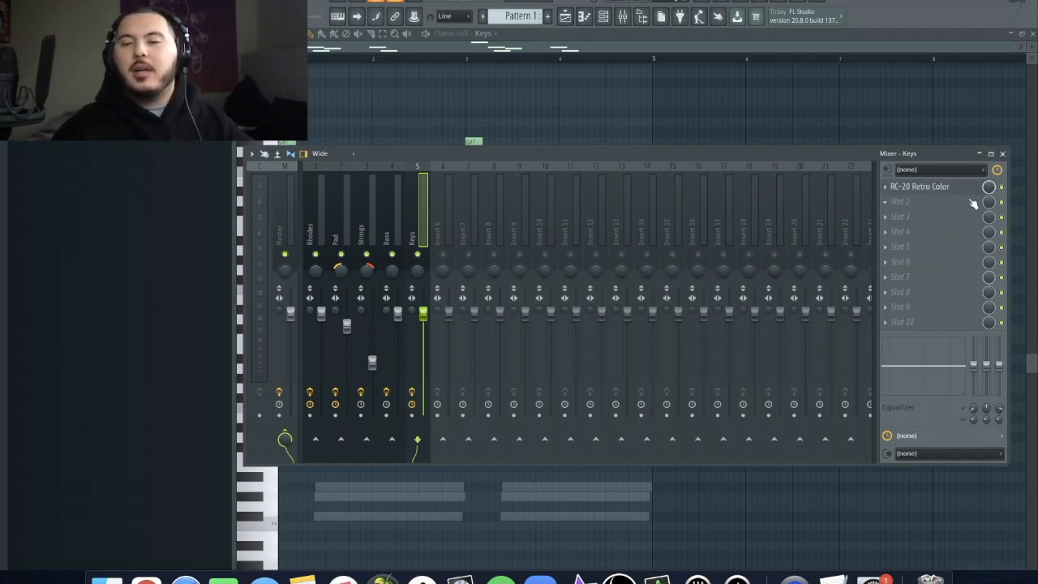
Step: Add Fruity Parametric EQ 2 with the Low cut preset to the second slot of the Keys track
left_click(937, 202)
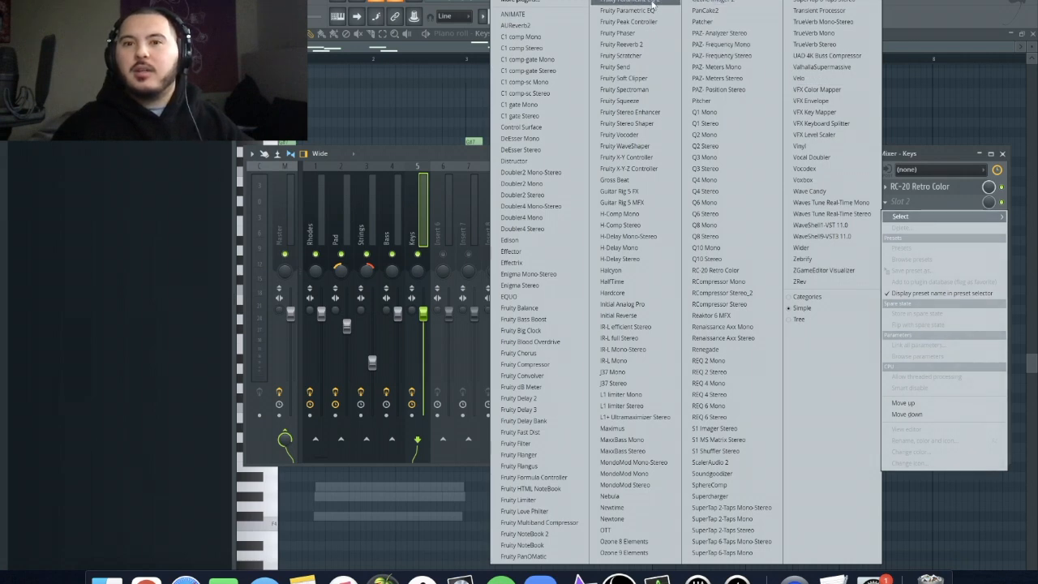
left_click(654, 4)
left_click(642, 138)
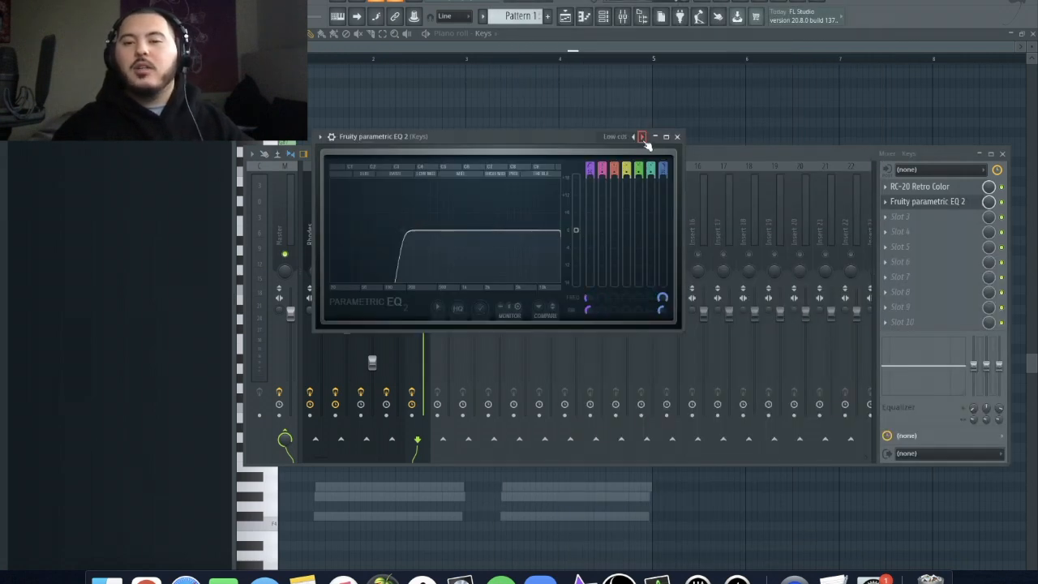
left_click(677, 136)
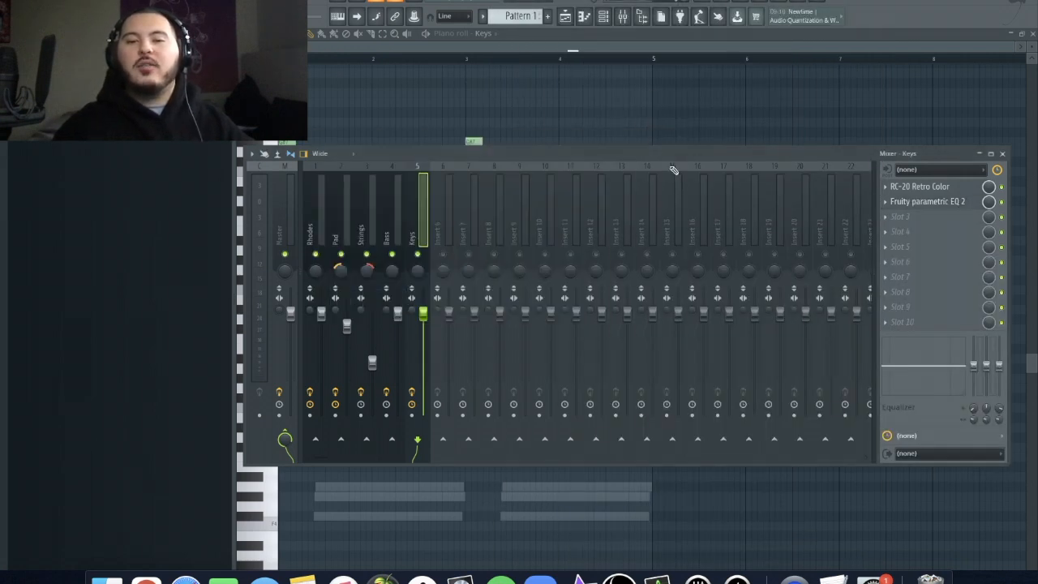
Step: Lower the Keys track's volume slightly and pan it to the right while the pattern plays
key("space")
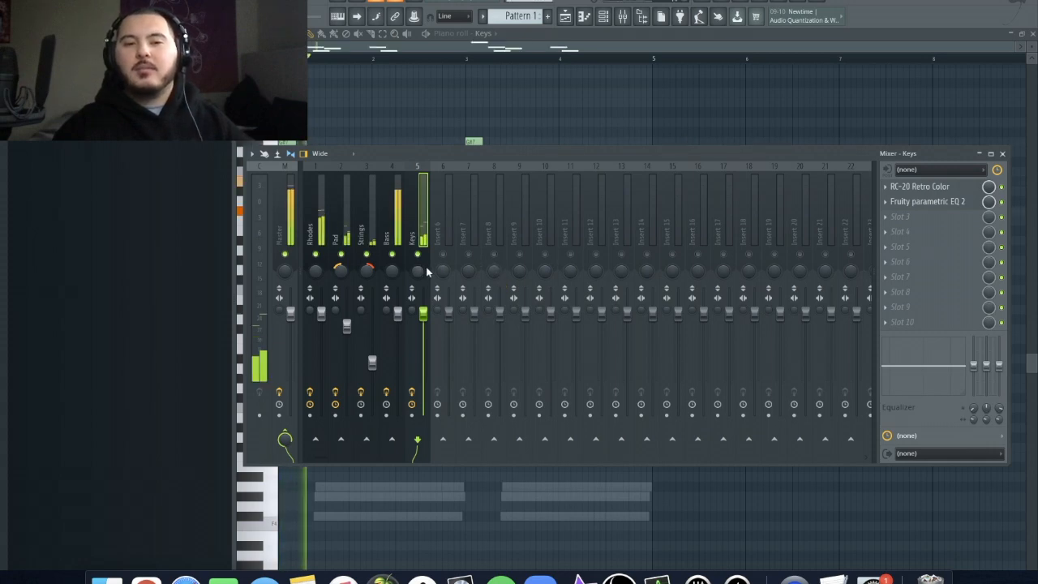
left_click_drag(423, 314, 423, 326)
left_click_drag(418, 271, 418, 261)
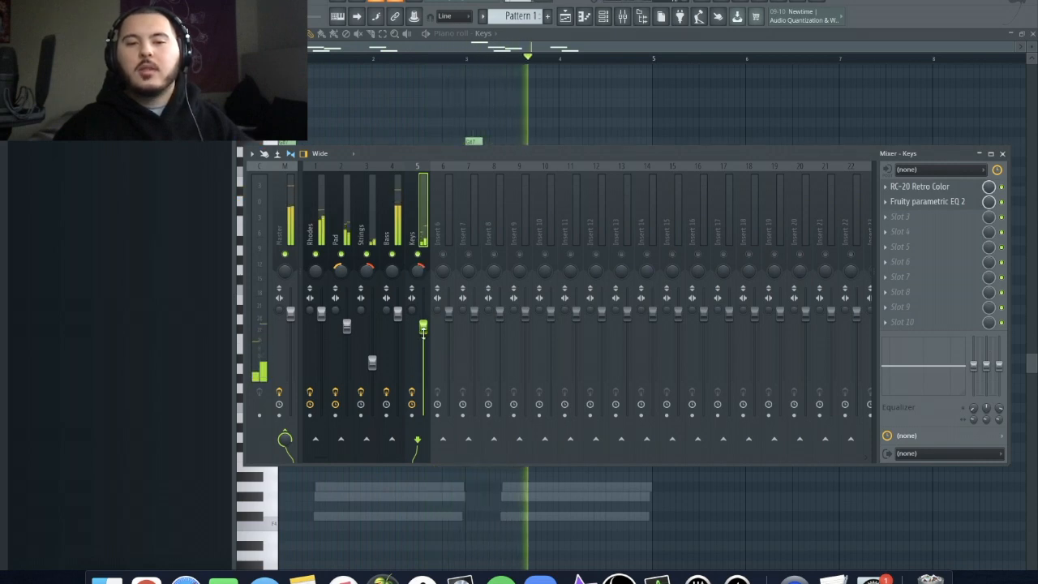
key("space")
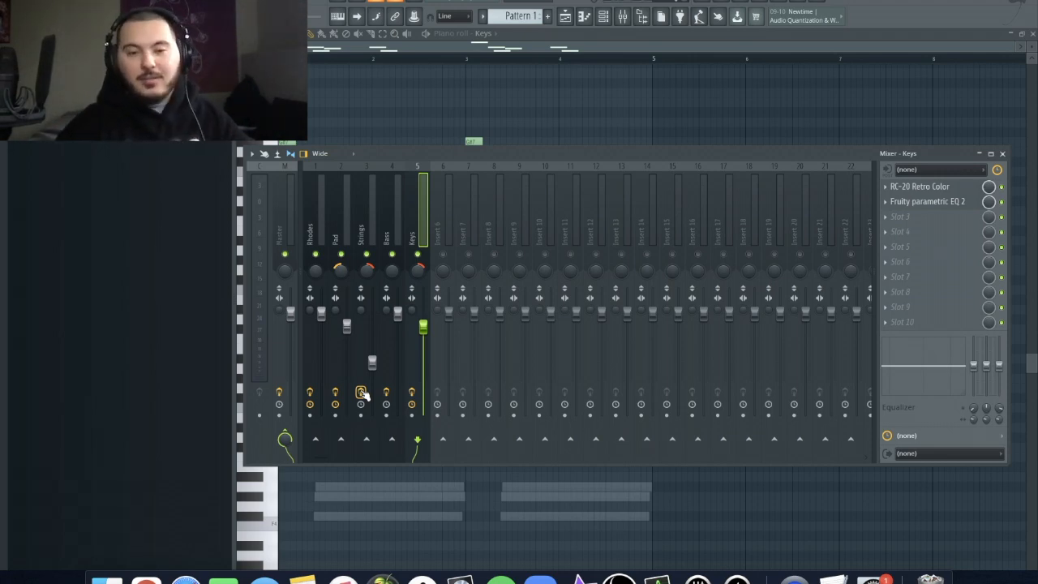
Step: Play the full mix and raise the Strings track's volume slightly, stopping playback when done
key("space")
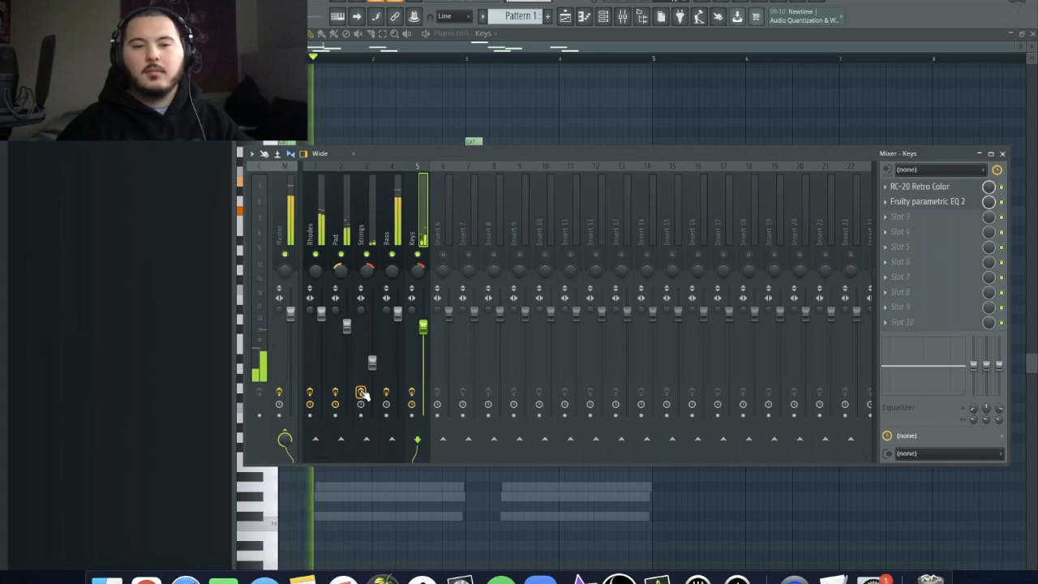
left_click(363, 394)
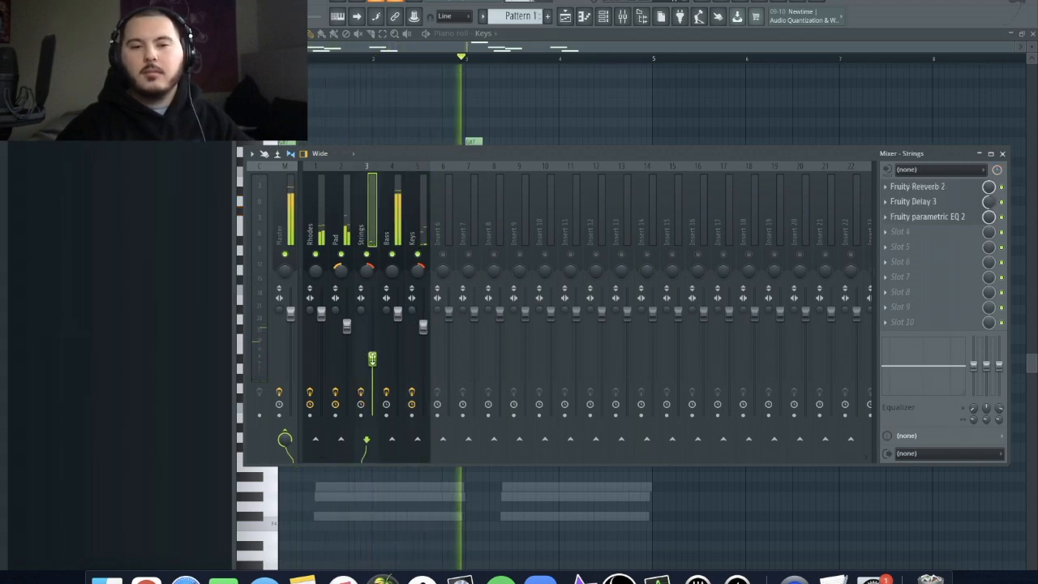
left_click_drag(372, 358, 372, 352)
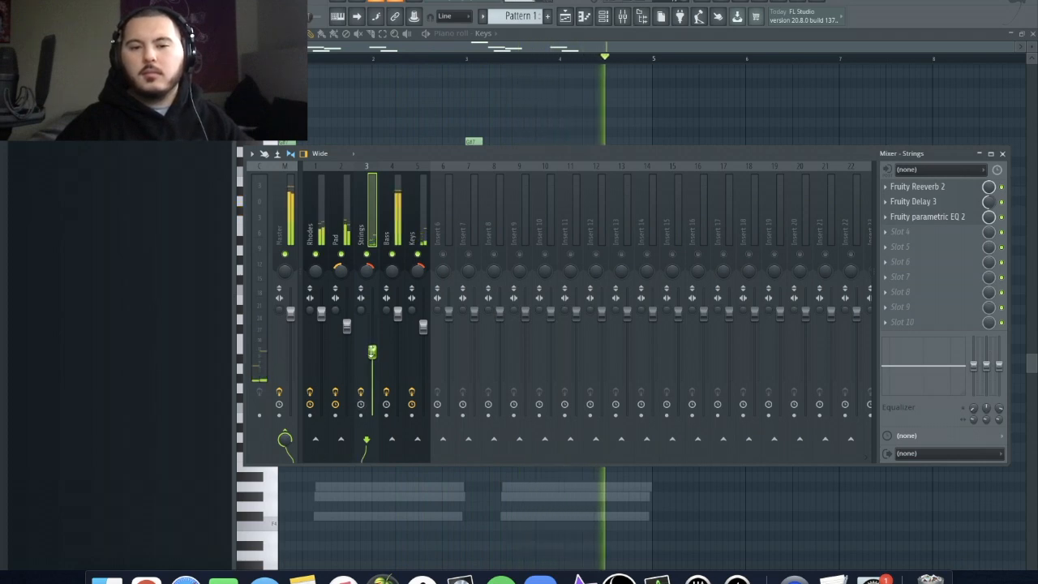
key("space")
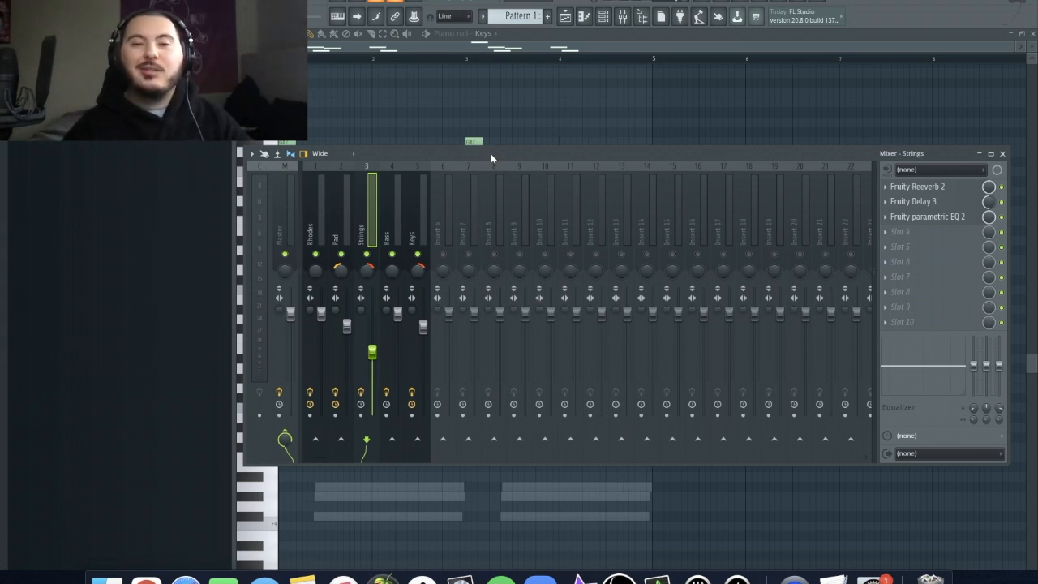
Step: Review the Rhodes chords in the piano roll and open the Pad's notes for comparison
left_click(602, 16)
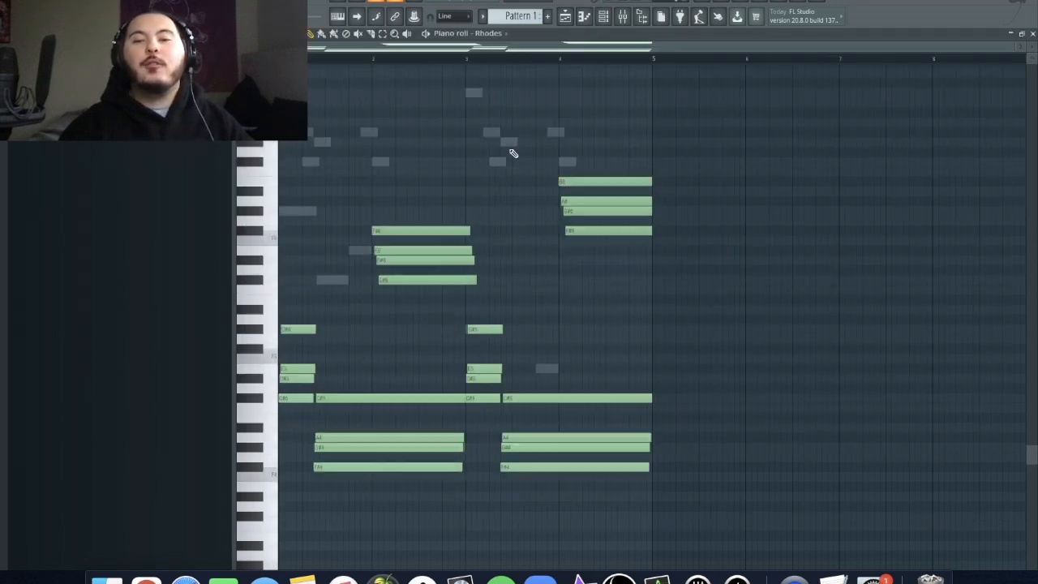
scroll(513, 154, "down", 5)
scroll(515, 155, "up", 3)
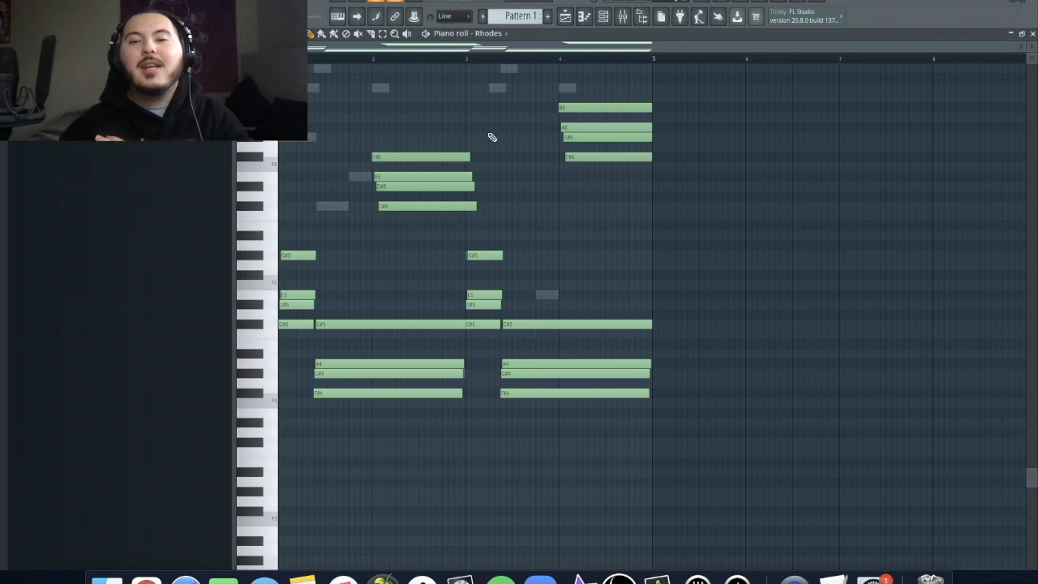
left_click(610, 25)
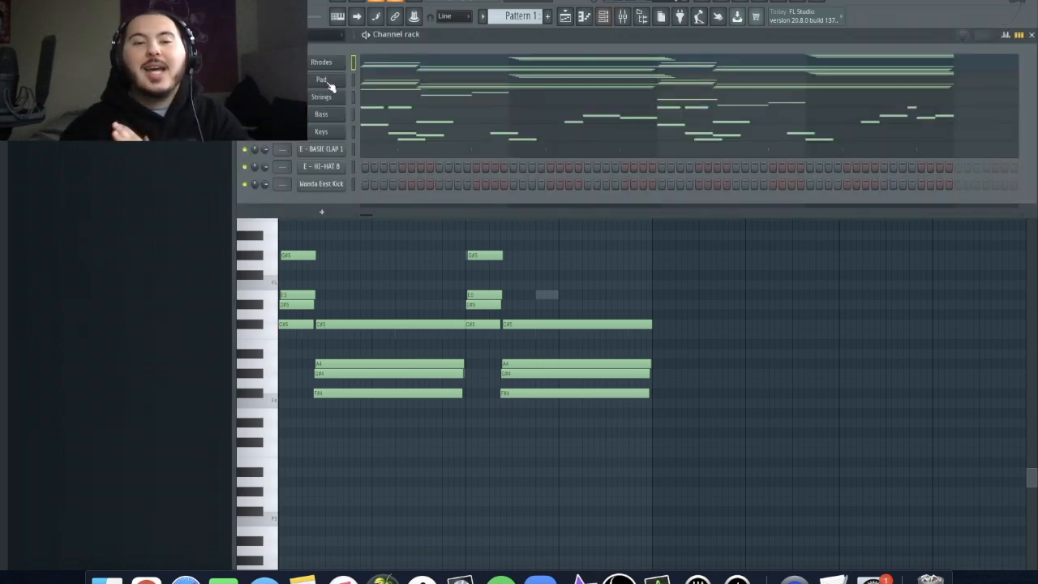
left_click(396, 81)
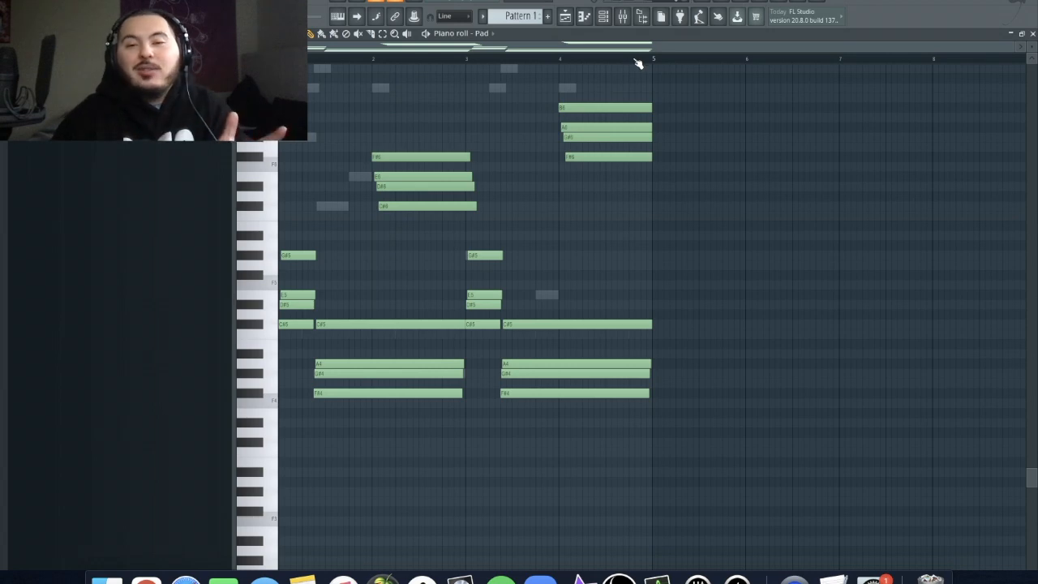
Step: Examine the Strings, Bass and Keys notes of Pattern 1 in the piano roll and return to the Playlist
left_click(605, 19)
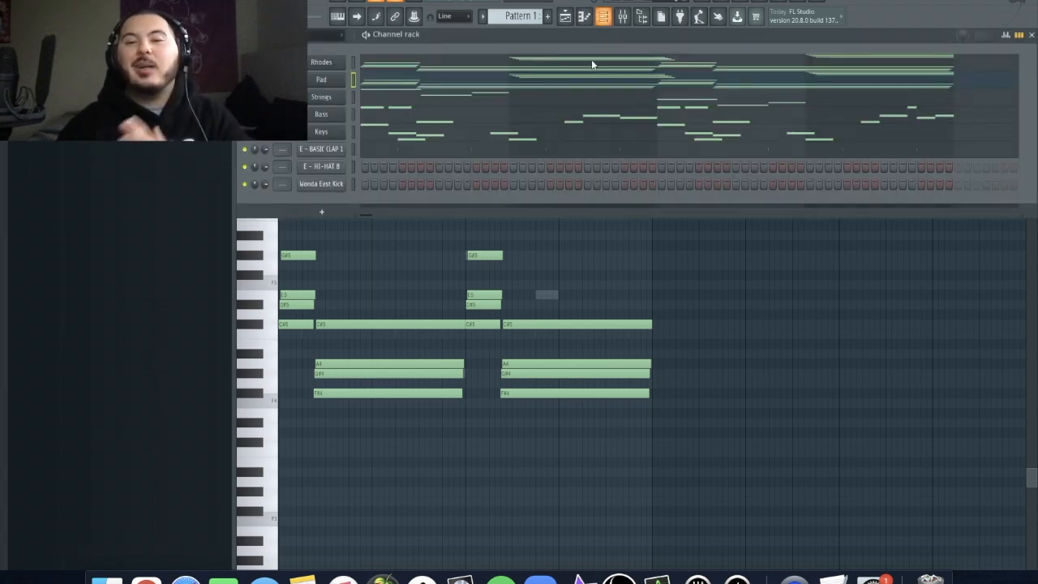
left_click(572, 103)
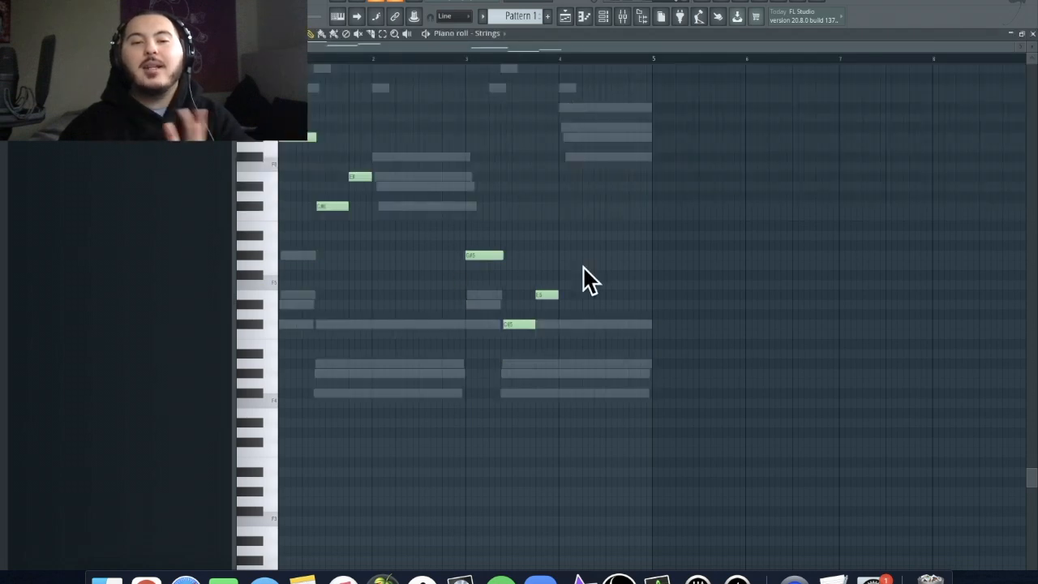
left_click(603, 16)
left_click(496, 119)
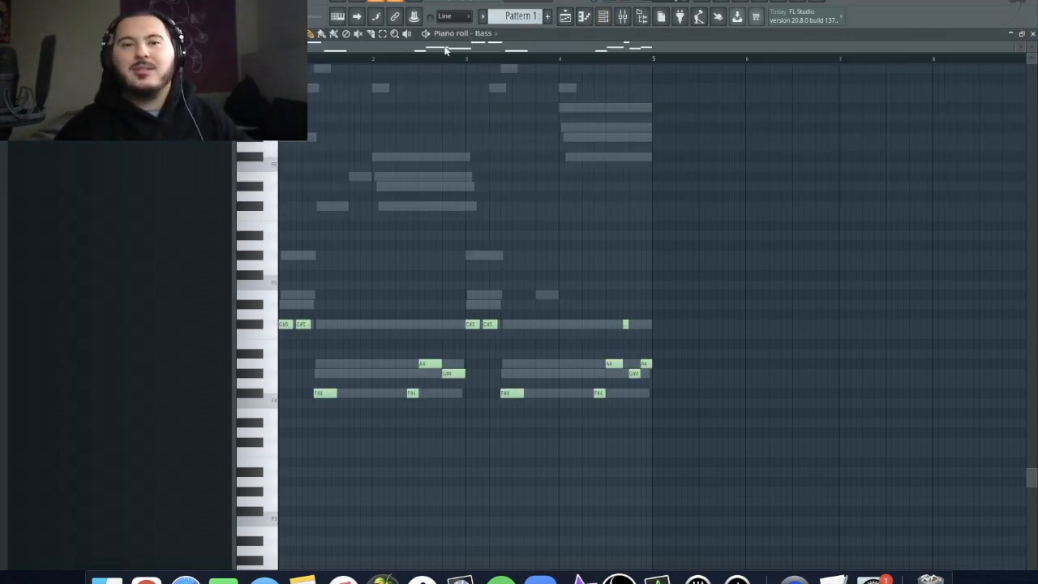
left_click(491, 33)
left_click(480, 107)
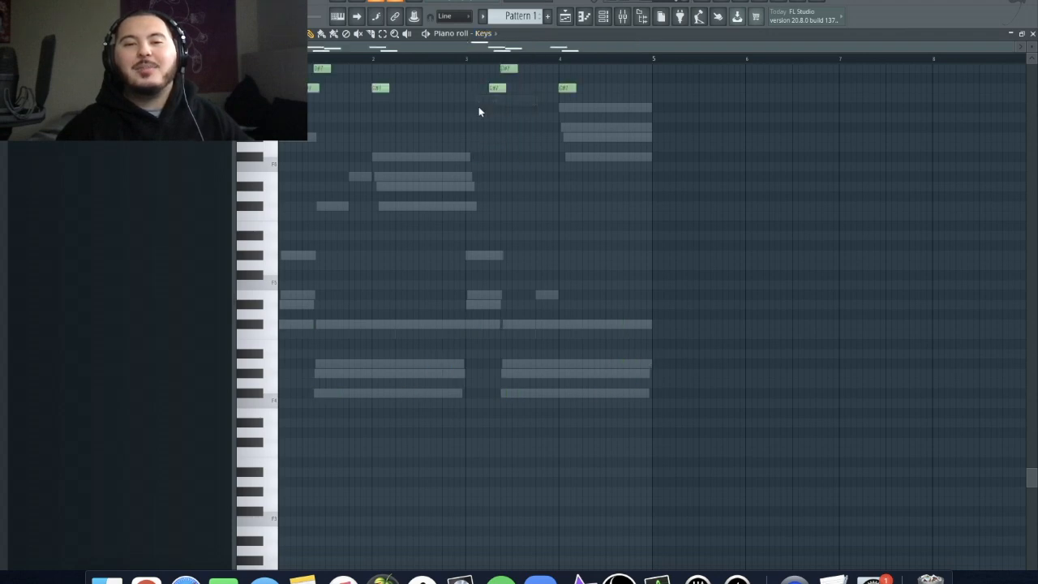
scroll(457, 160, "up", 3)
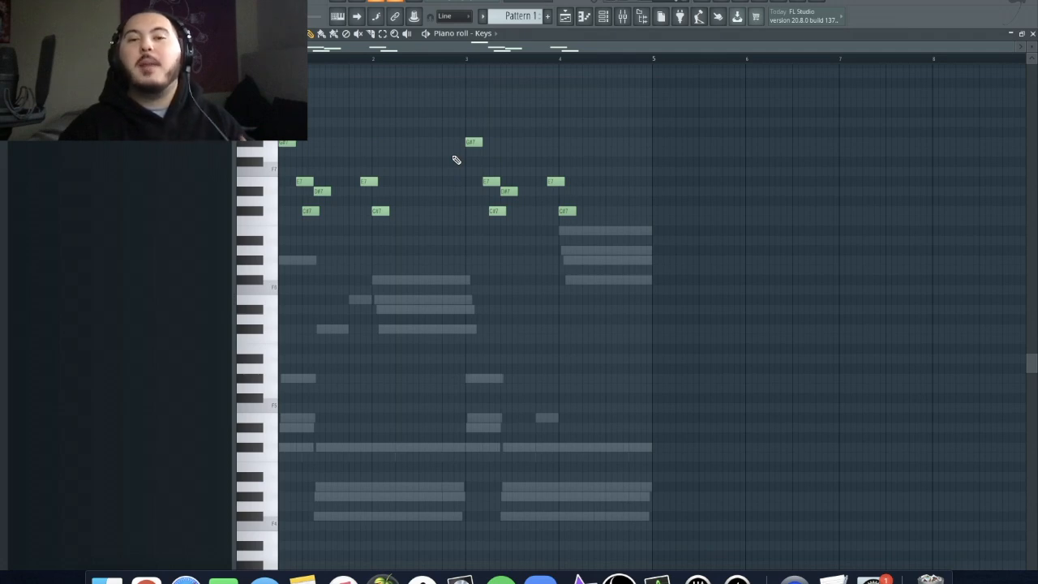
left_click(565, 16)
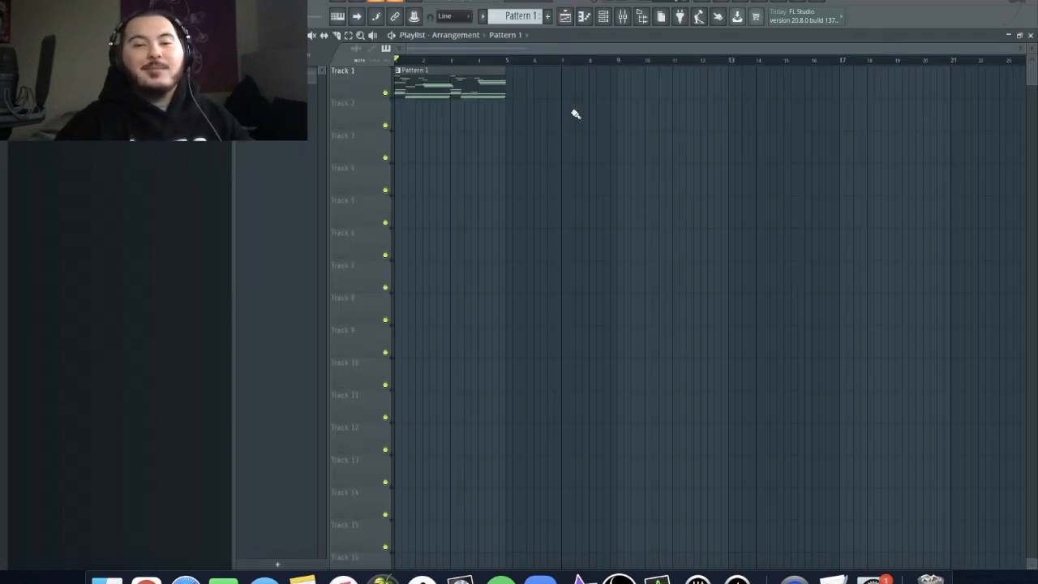